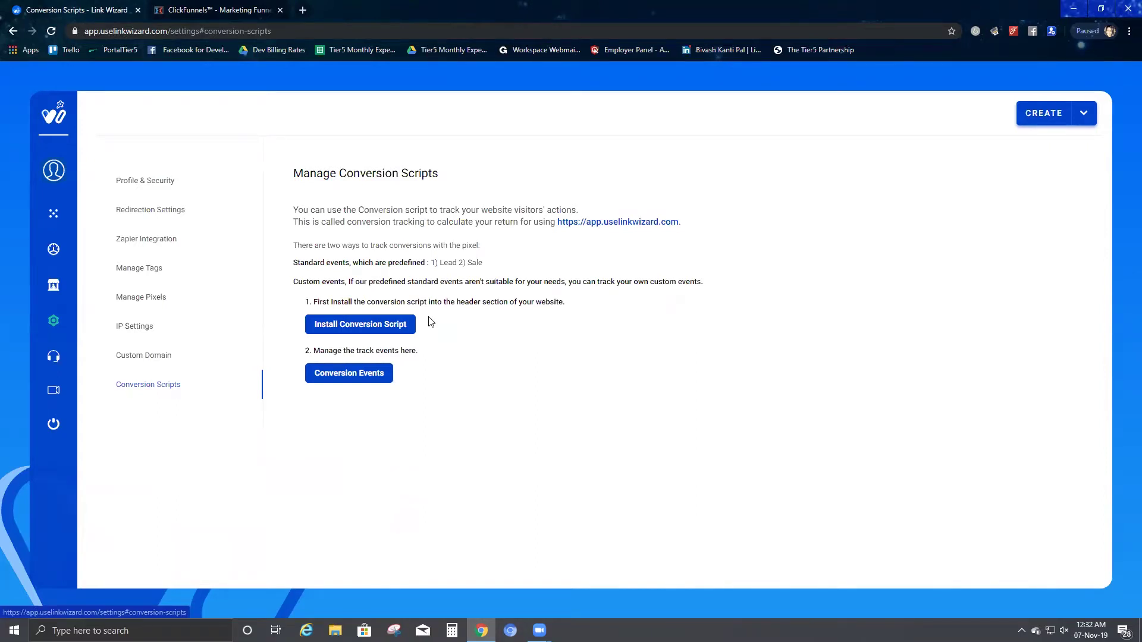
Step: In ClickFunnels, open the Squeeze Page step, then the Sales Page step overview
left_click(227, 12)
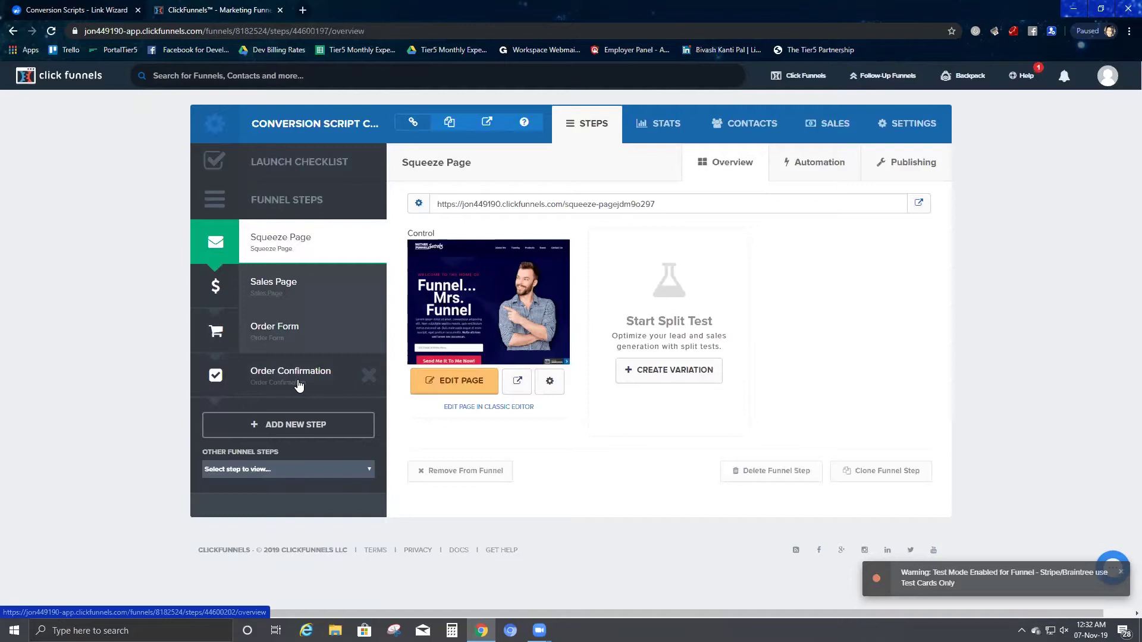
left_click(311, 247)
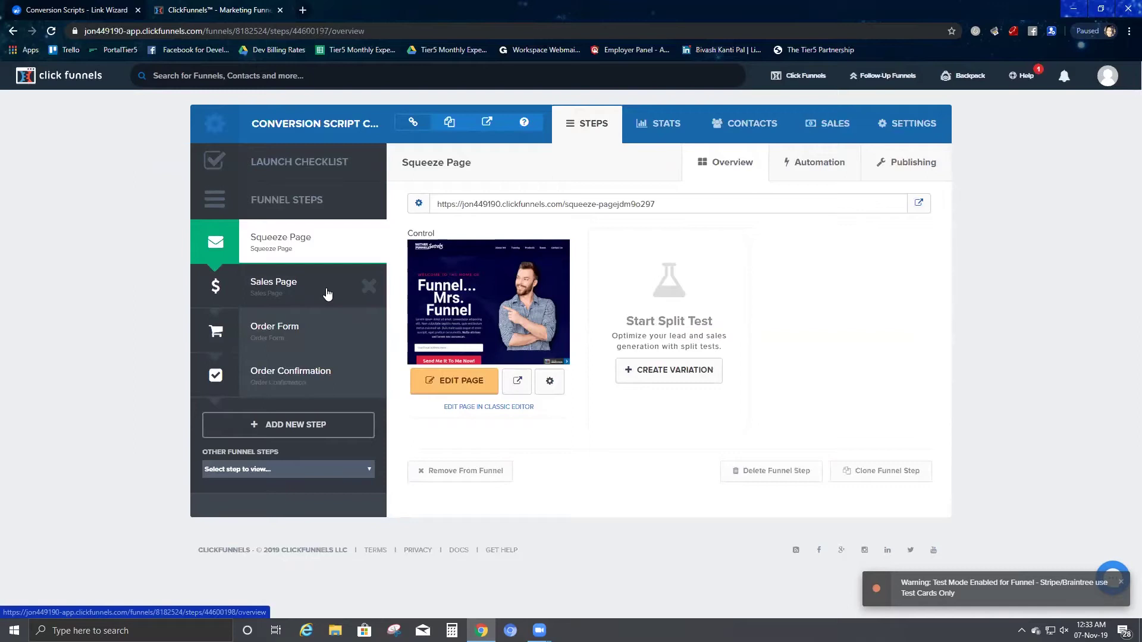
left_click(327, 293)
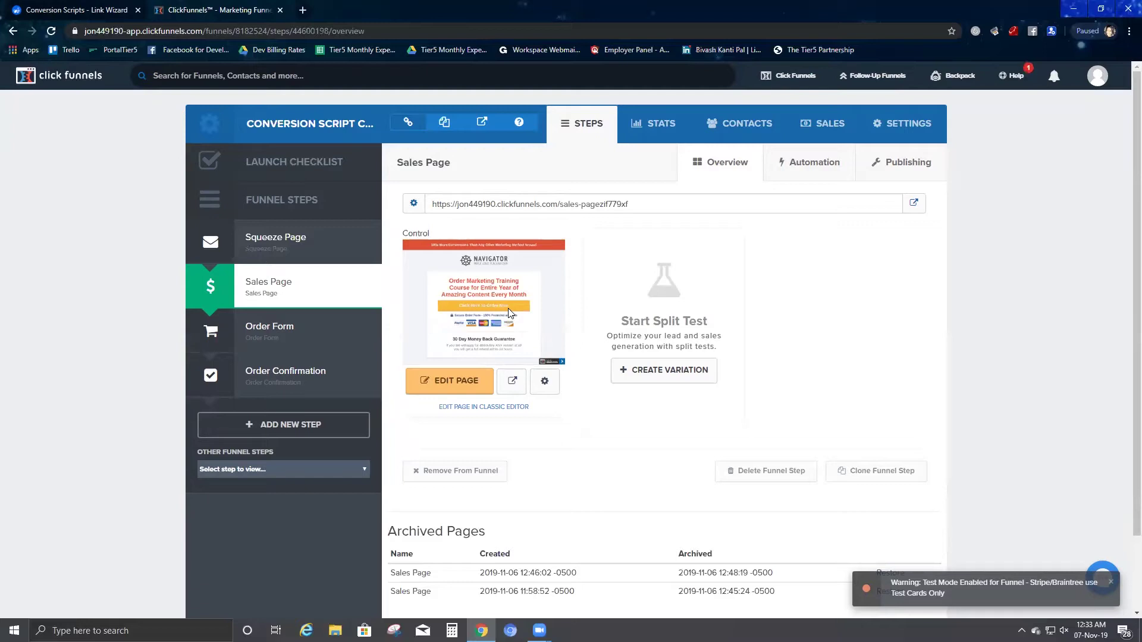
Step: View the Order Form step, then the Order Confirmation step, in the funnel sidebar
left_click(286, 334)
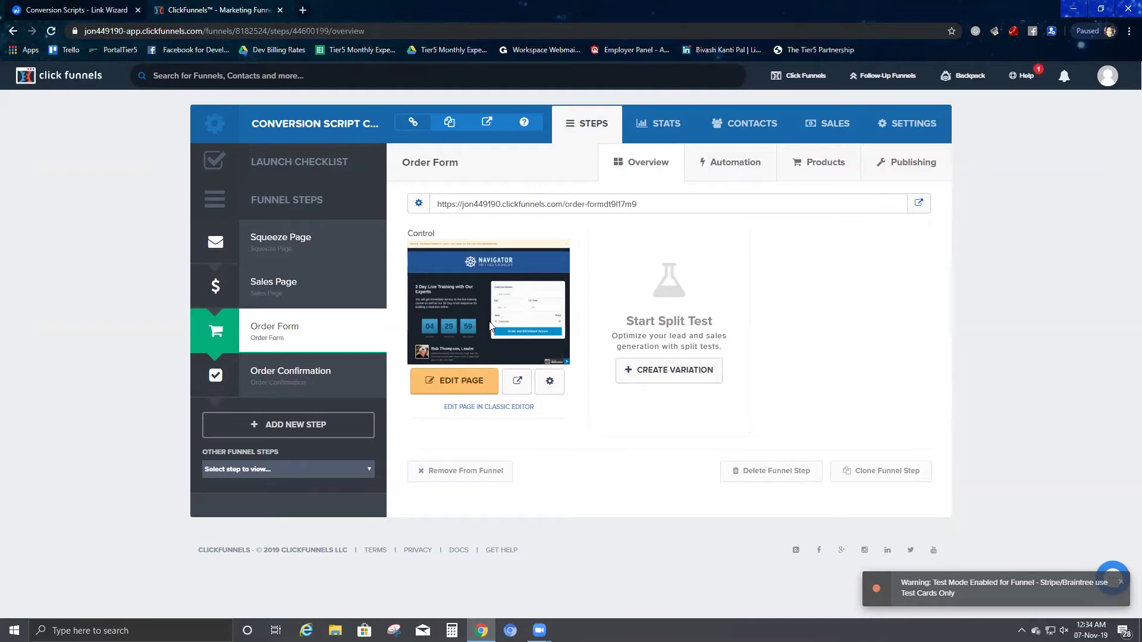
left_click(315, 379)
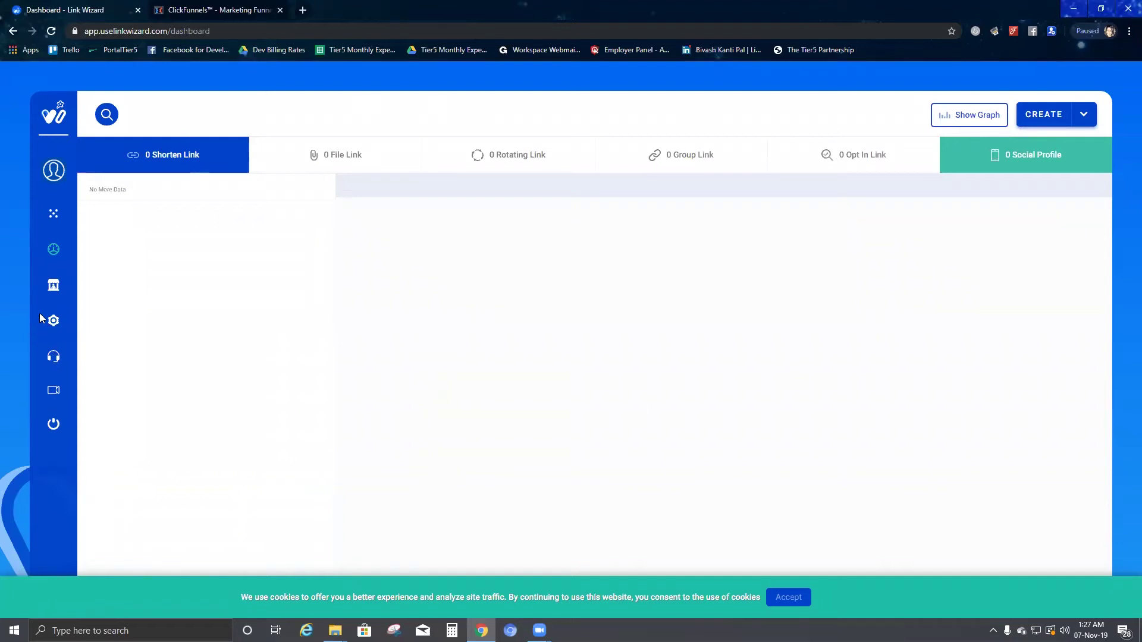
Step: Display the install conversion script under Link Wizard's Conversion Scripts settings, then close it
left_click(55, 322)
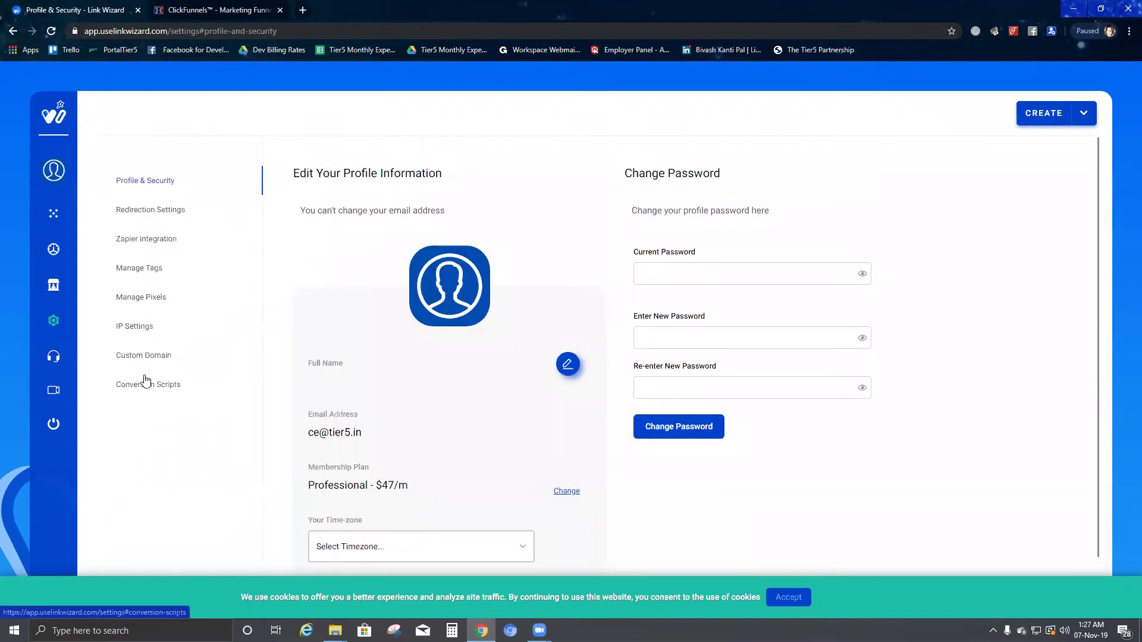
left_click(153, 392)
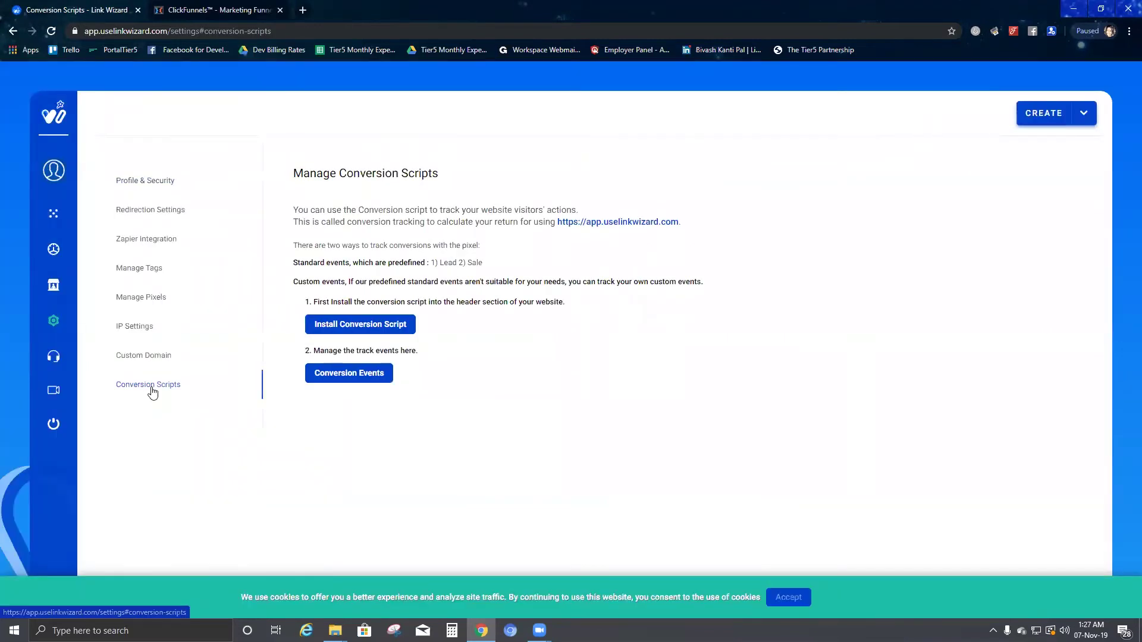
left_click(355, 327)
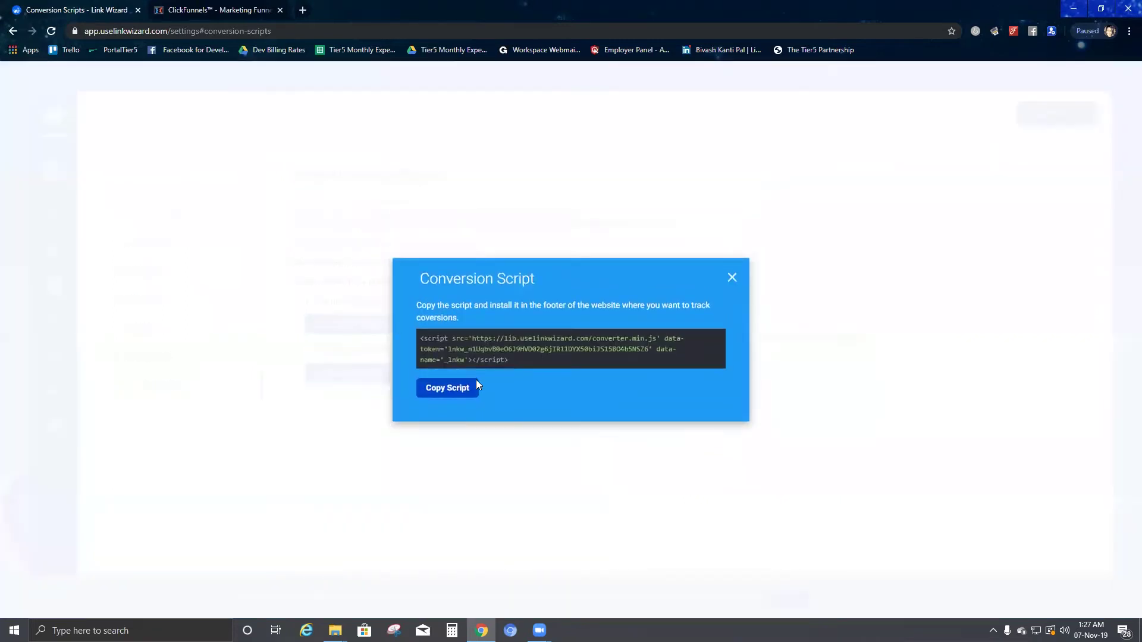
left_click(732, 278)
Step: Replace the funnel's Head Tracking Code with the copied Link Wizard script and save settings
left_click(224, 10)
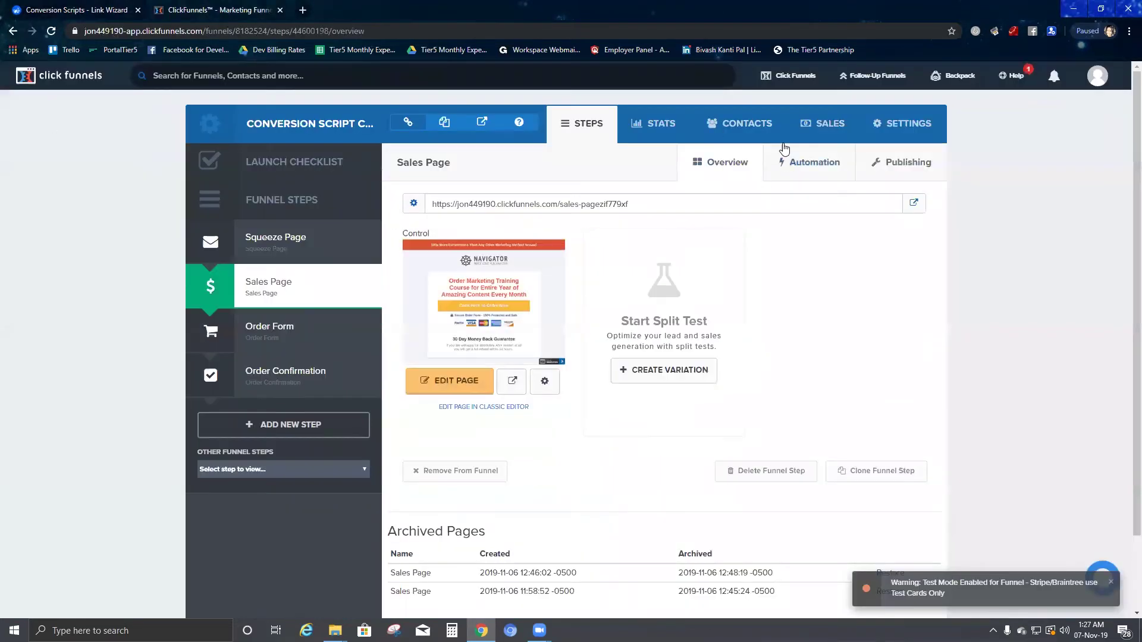
left_click(265, 254)
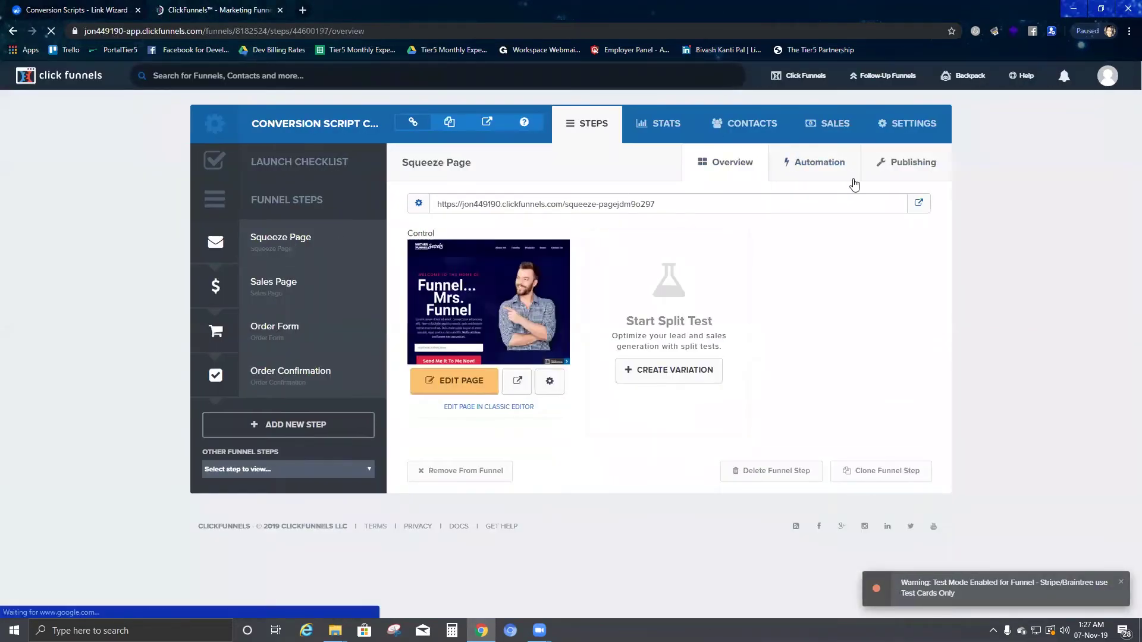
left_click(900, 125)
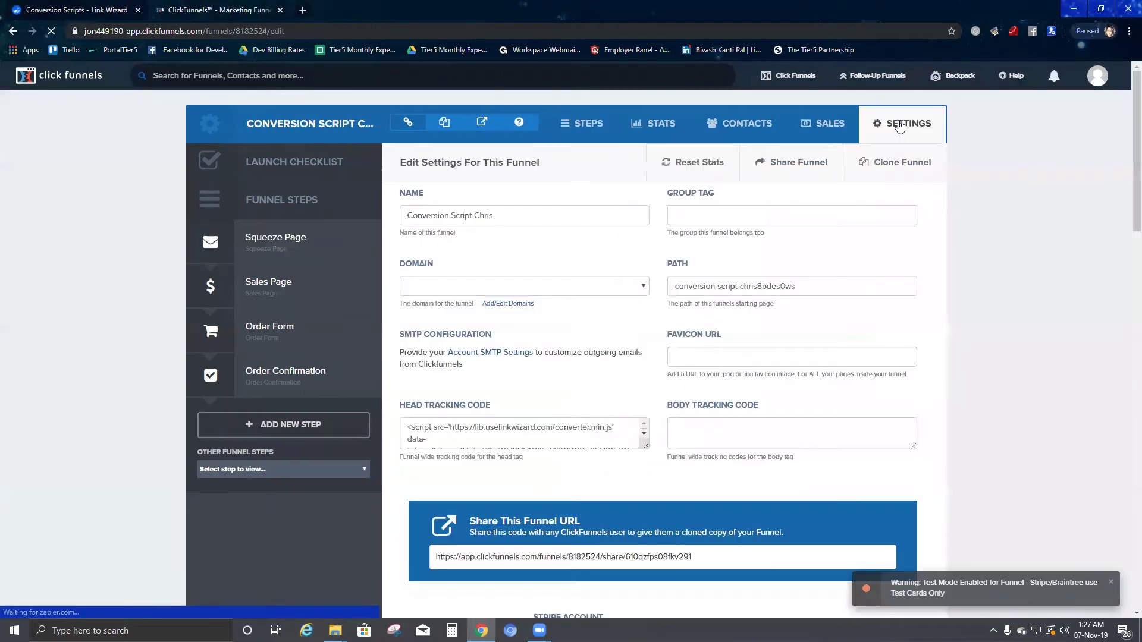
scroll(607, 327, "down", 7)
scroll(551, 295, "up", 7)
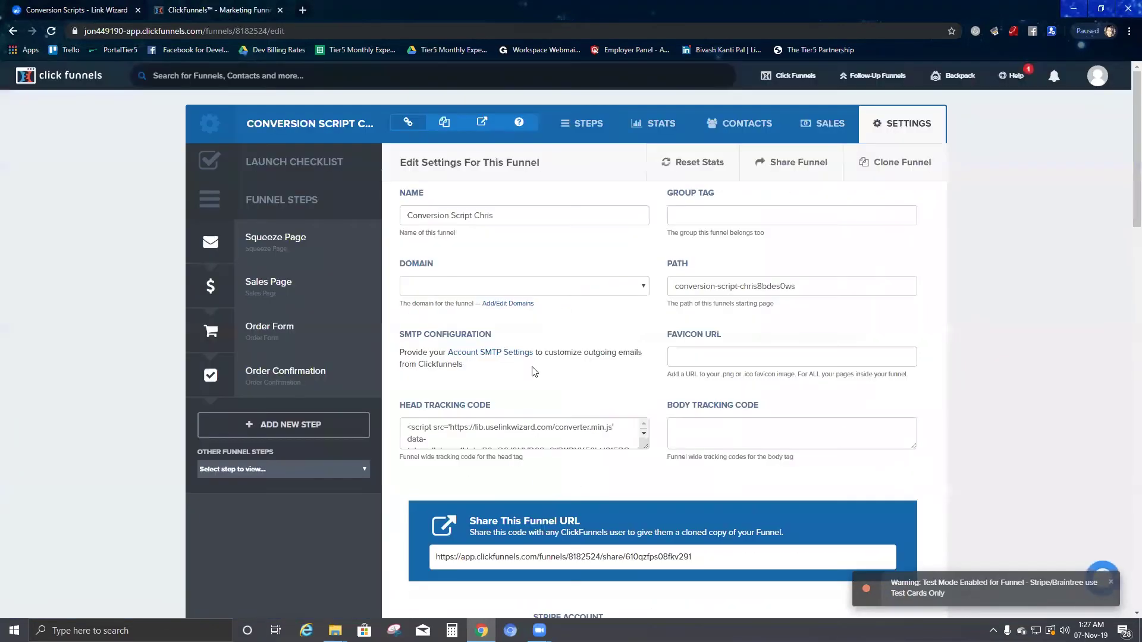
left_click(464, 435)
key("ctrl+a")
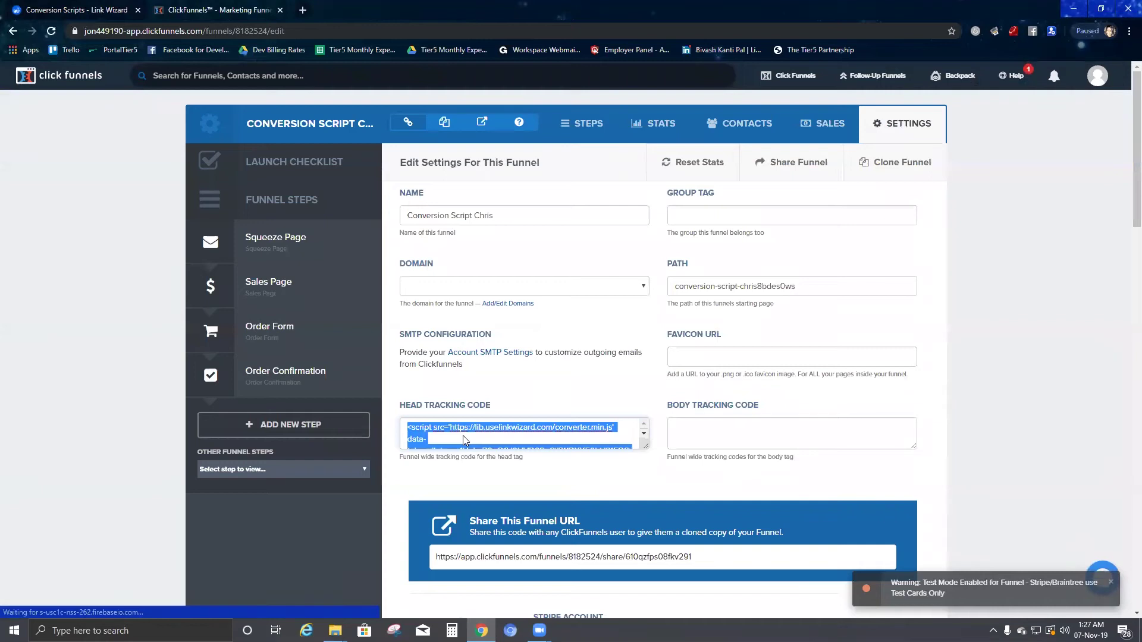
key("BackSpace")
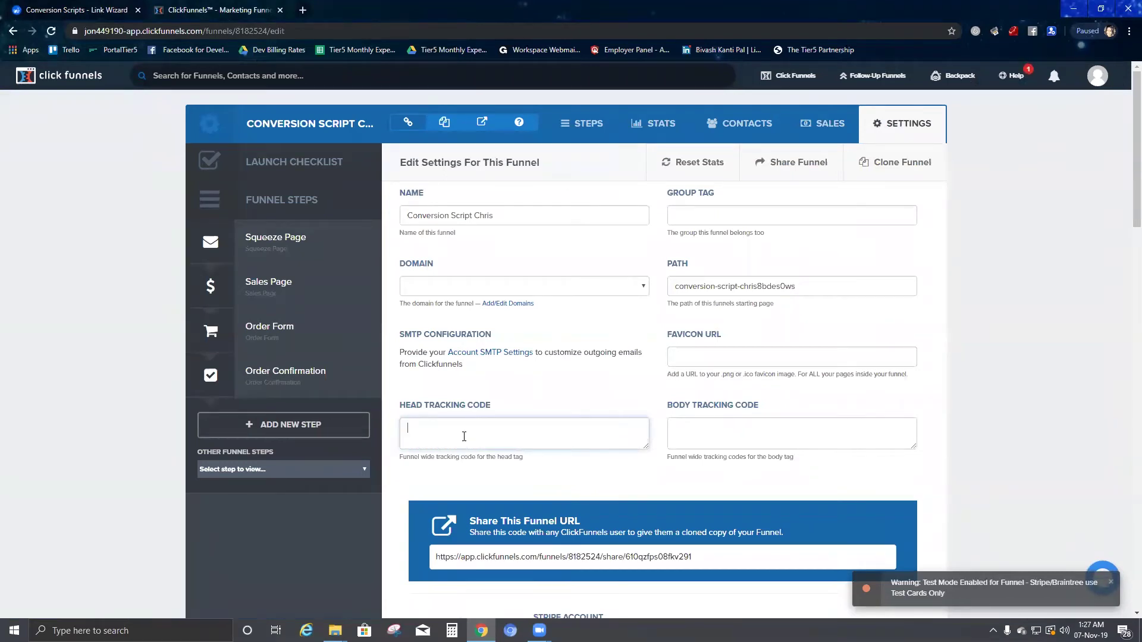
key("ctrl+v")
scroll(649, 438, "down", 15)
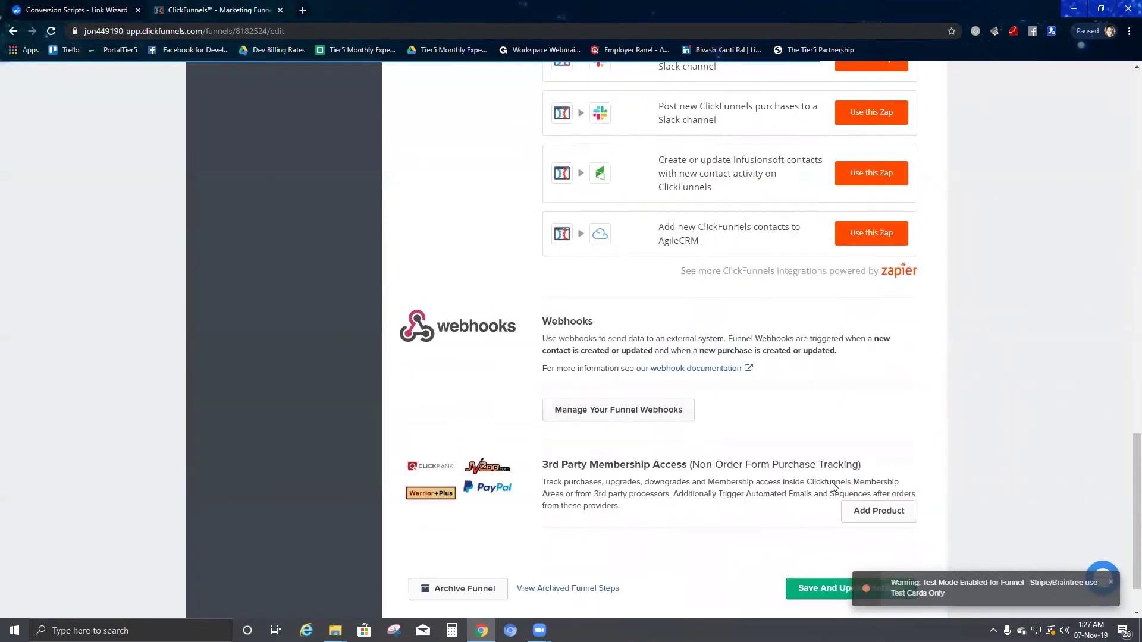
left_click(837, 527)
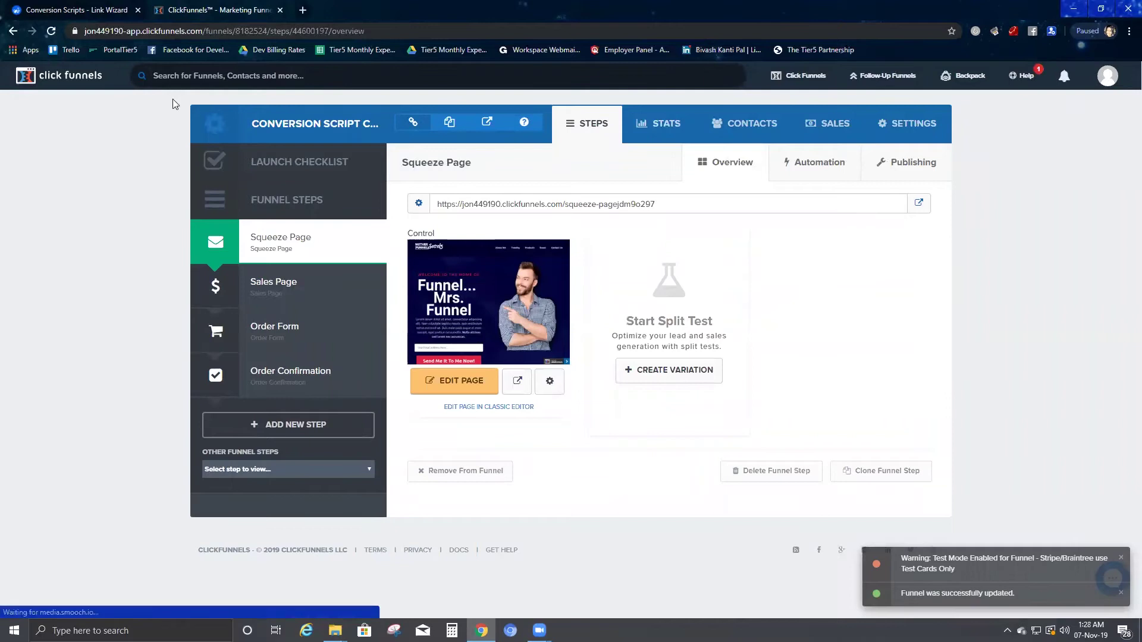
Step: Create the custom conversion event 'SalesChris' in Link Wizard and show its tracking script
left_click(70, 12)
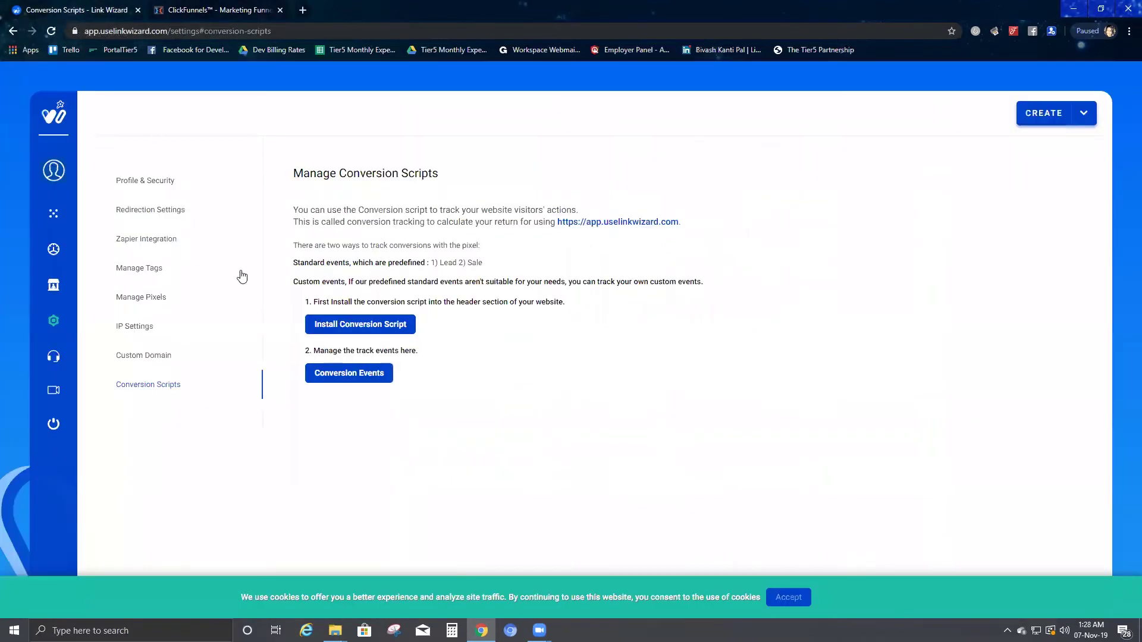
left_click(352, 376)
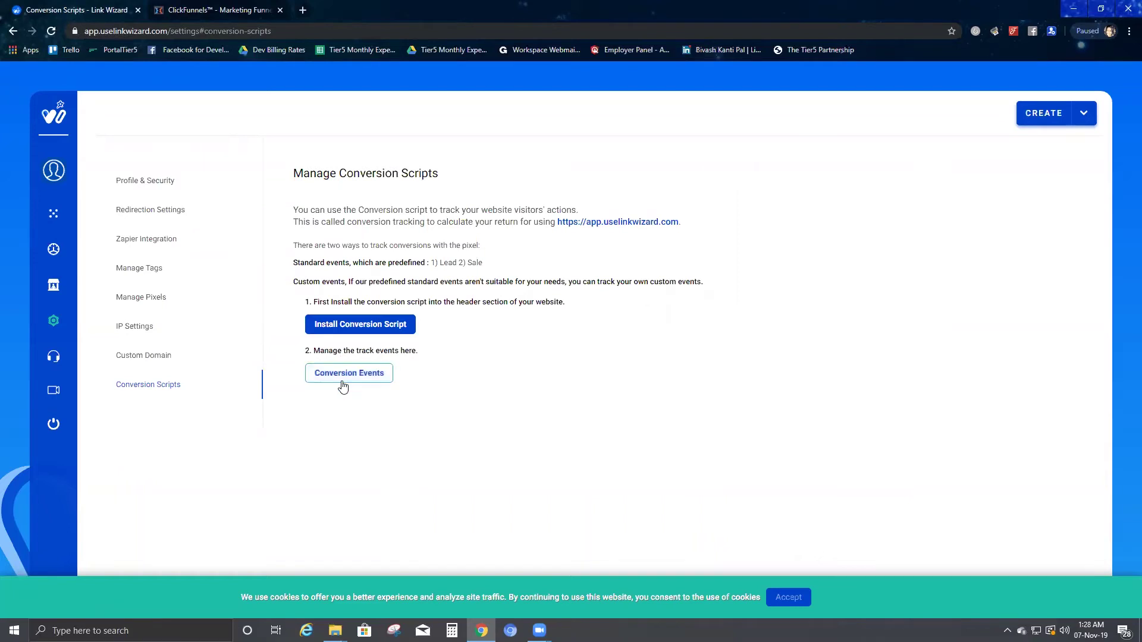
left_click(354, 379)
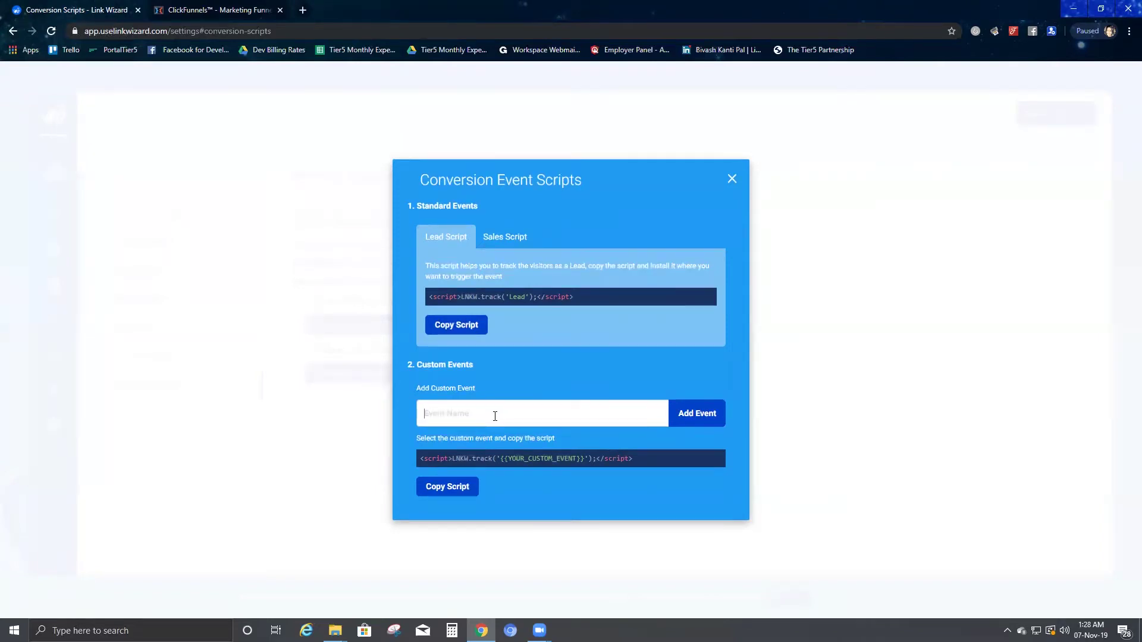
type("SalesChris")
left_click(689, 416)
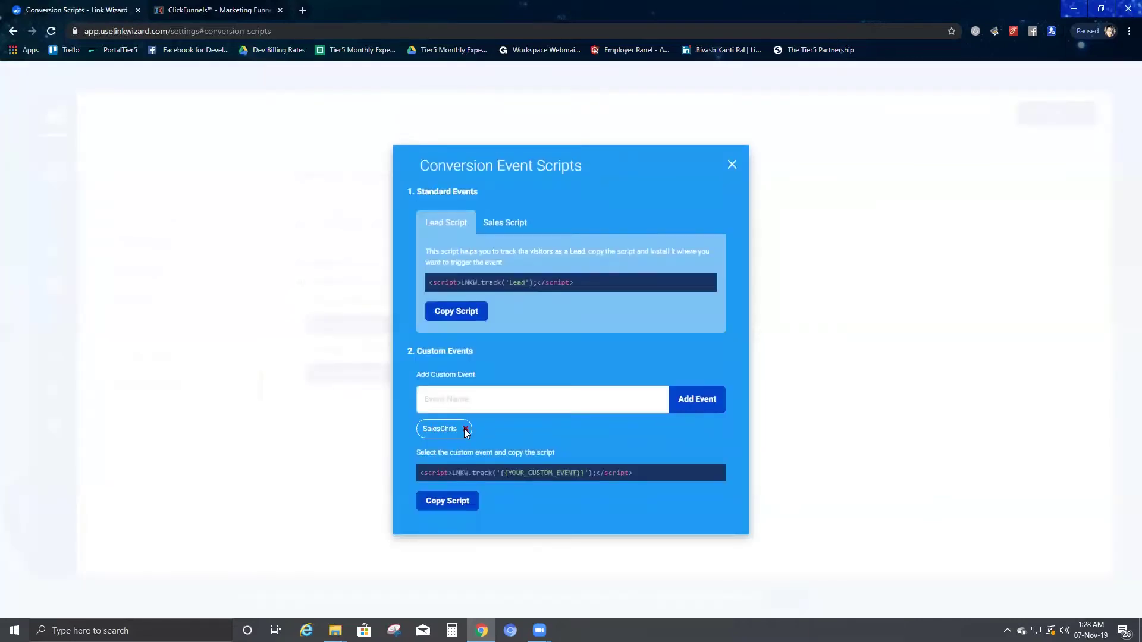
left_click(440, 430)
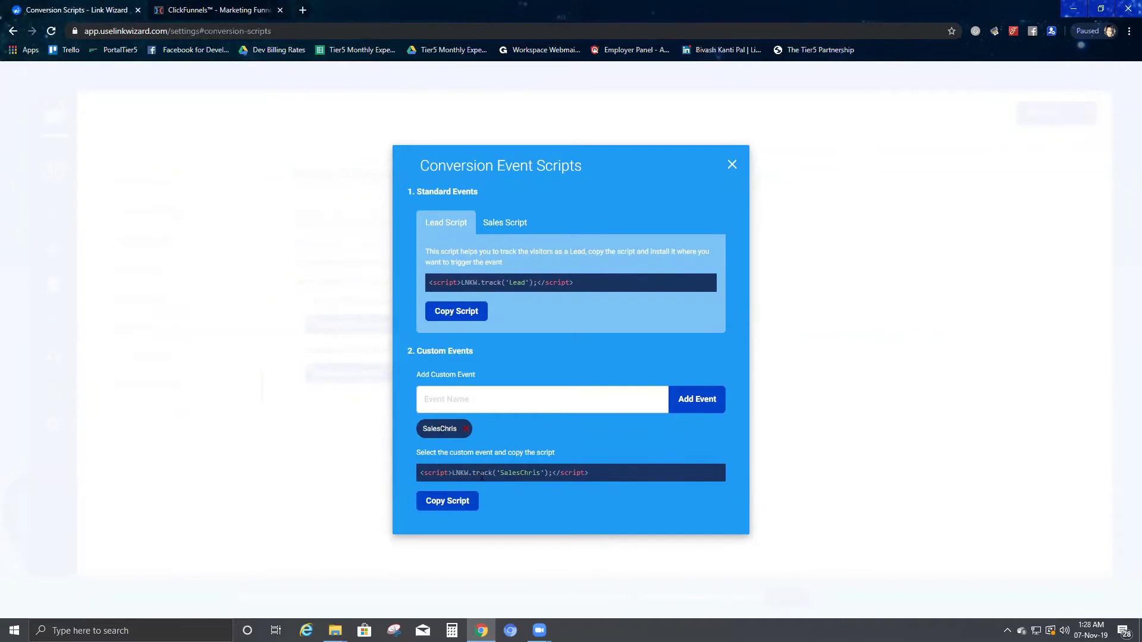
left_click(212, 11)
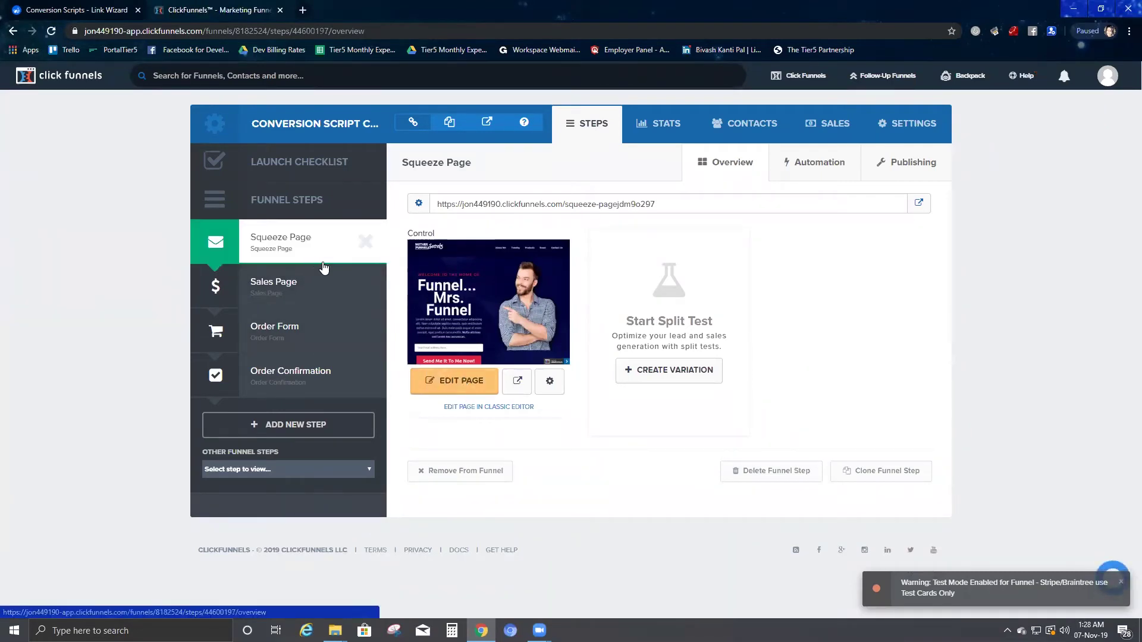
Step: Paste the SalesChris script over the Squeeze Page's footer tracking code and save the page
left_click(450, 387)
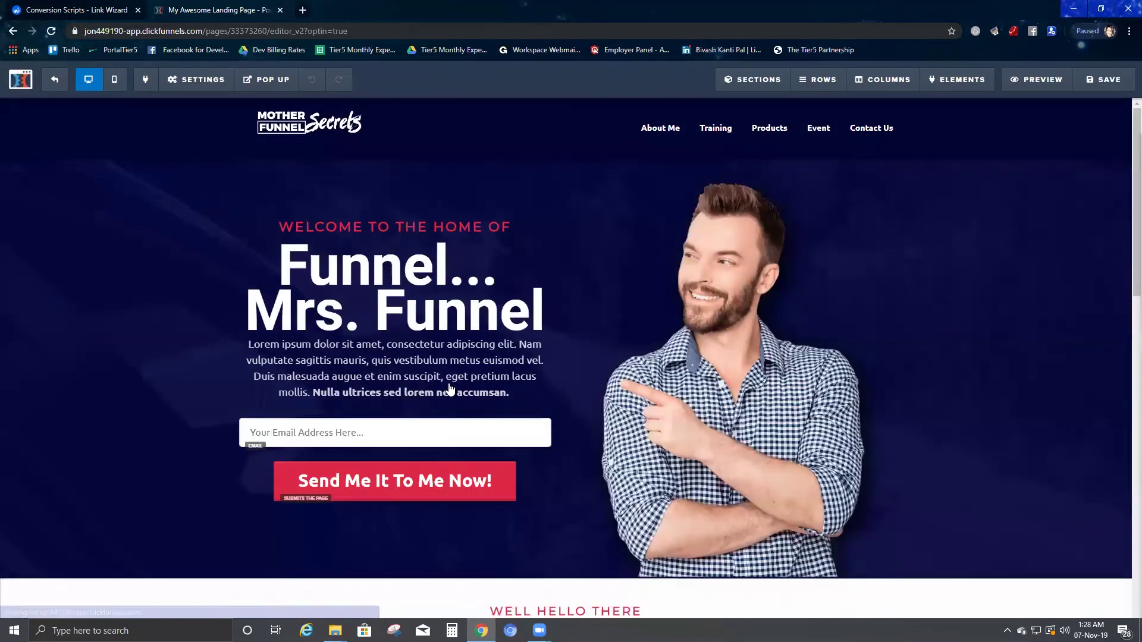
mouse_move(207, 81)
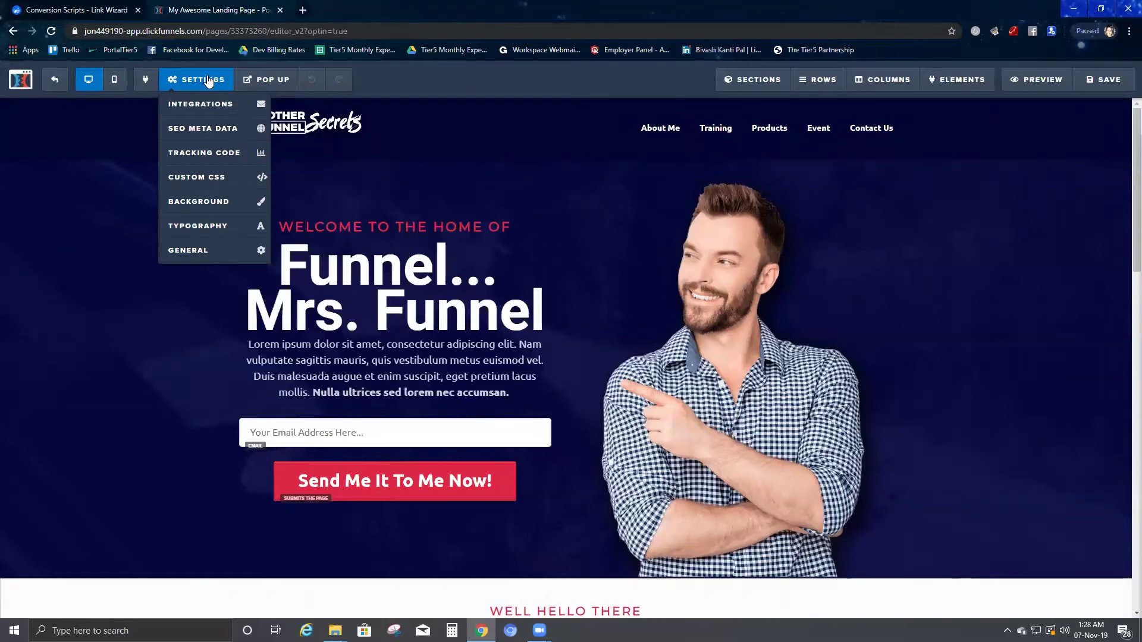
left_click(206, 153)
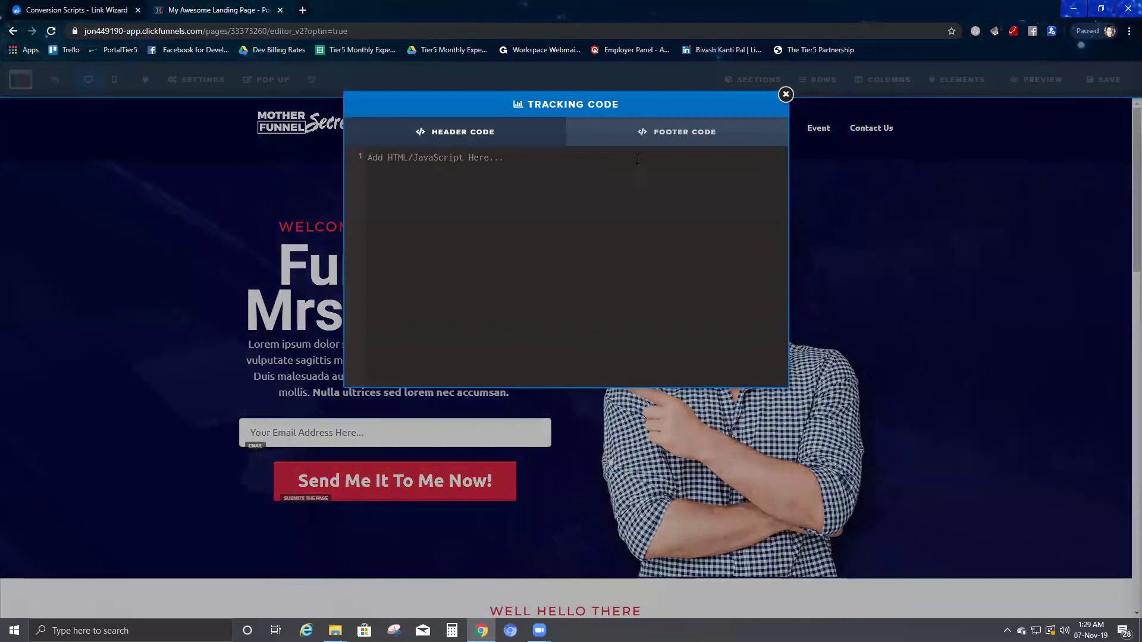
left_click(659, 136)
left_click(627, 175)
key("ctrl+a")
type("<script>LNKW.track('SalesChris');</script>")
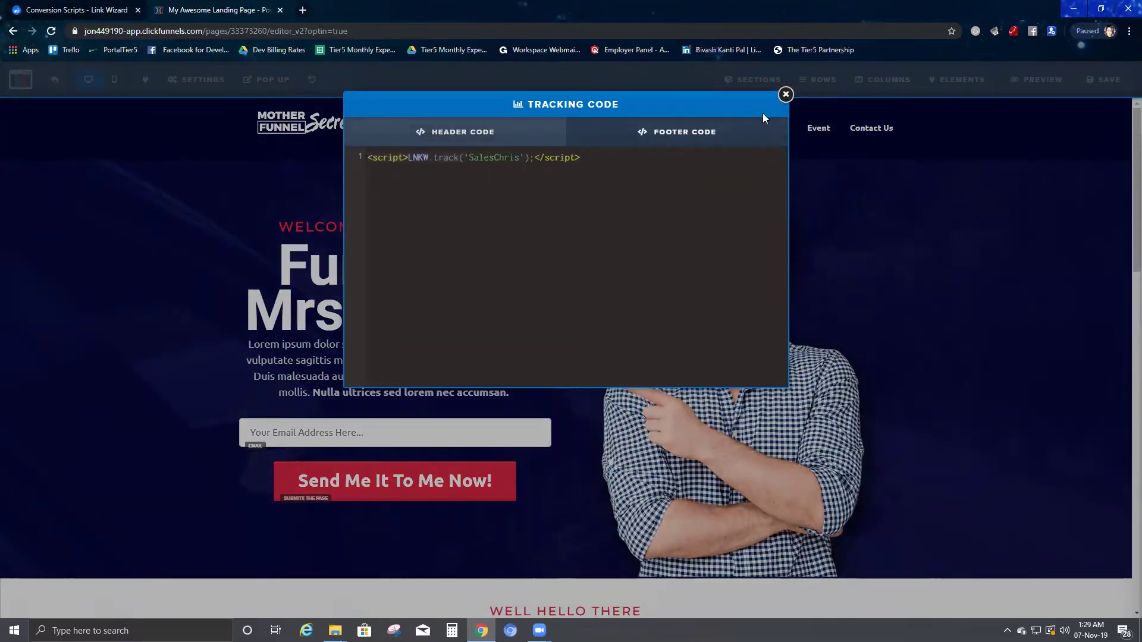
left_click(785, 94)
left_click(1111, 82)
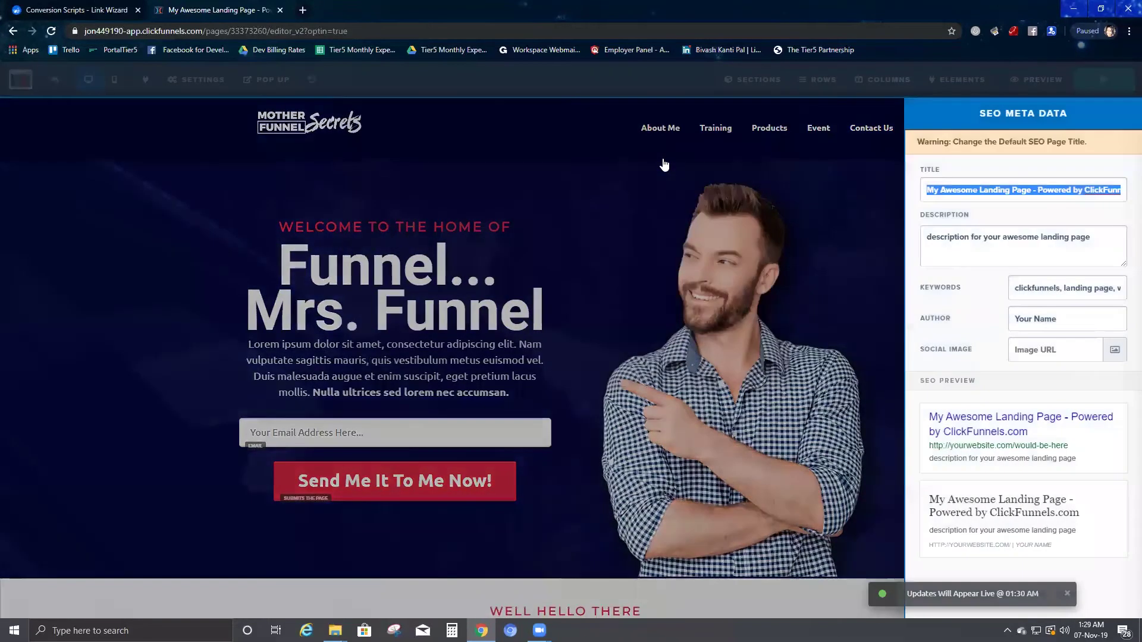
left_click(540, 157)
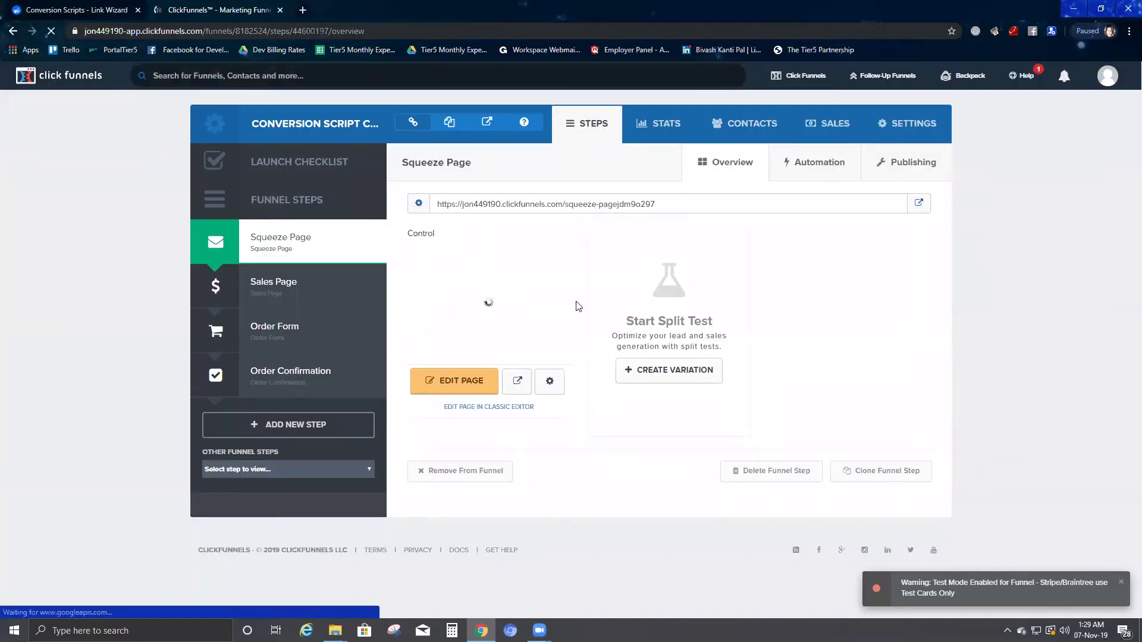
Step: Copy the Lead script in Link Wizard and open the Sales Page in the ClickFunnels editor
left_click(77, 10)
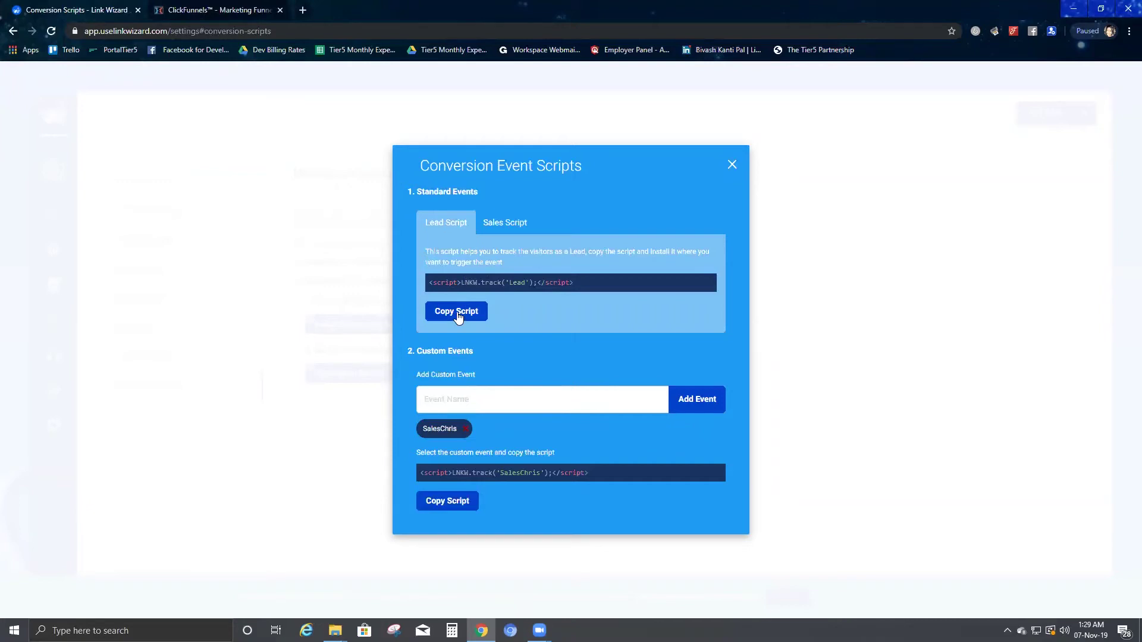
left_click(214, 8)
left_click(285, 287)
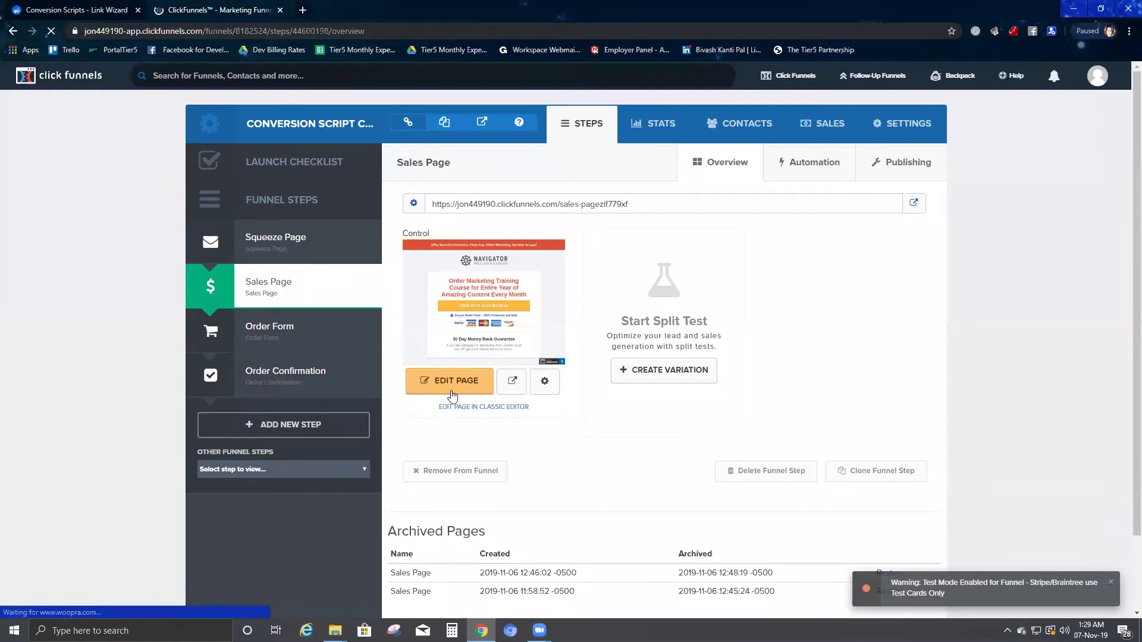
left_click(456, 382)
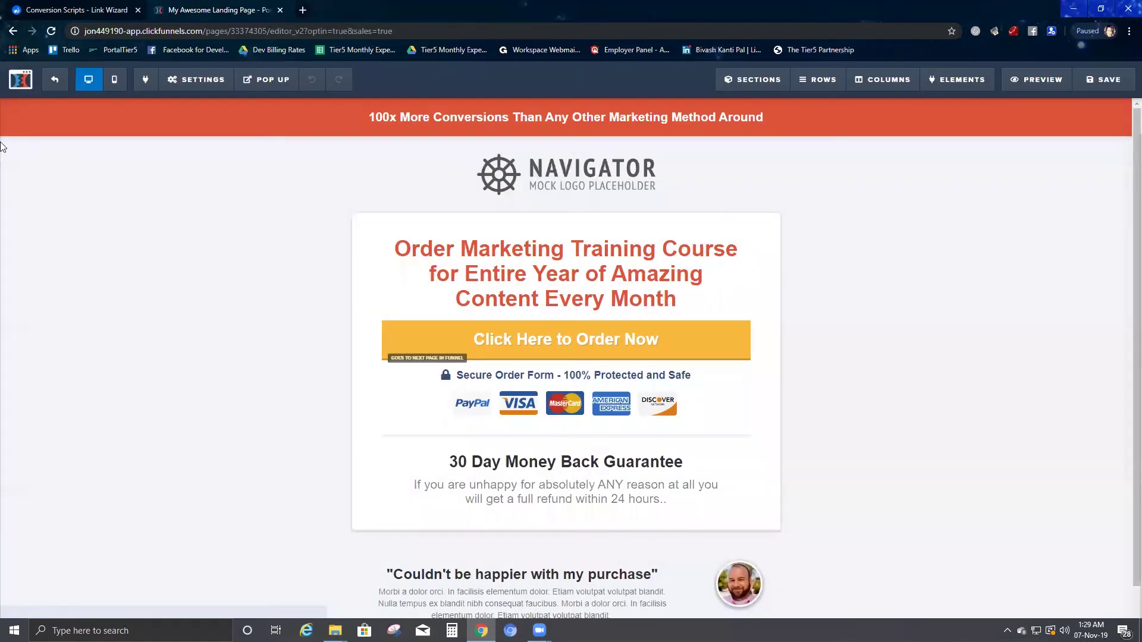
Step: Replace the Sales Page's Chrissales footer script with the Lead tracking script and save
left_click(212, 82)
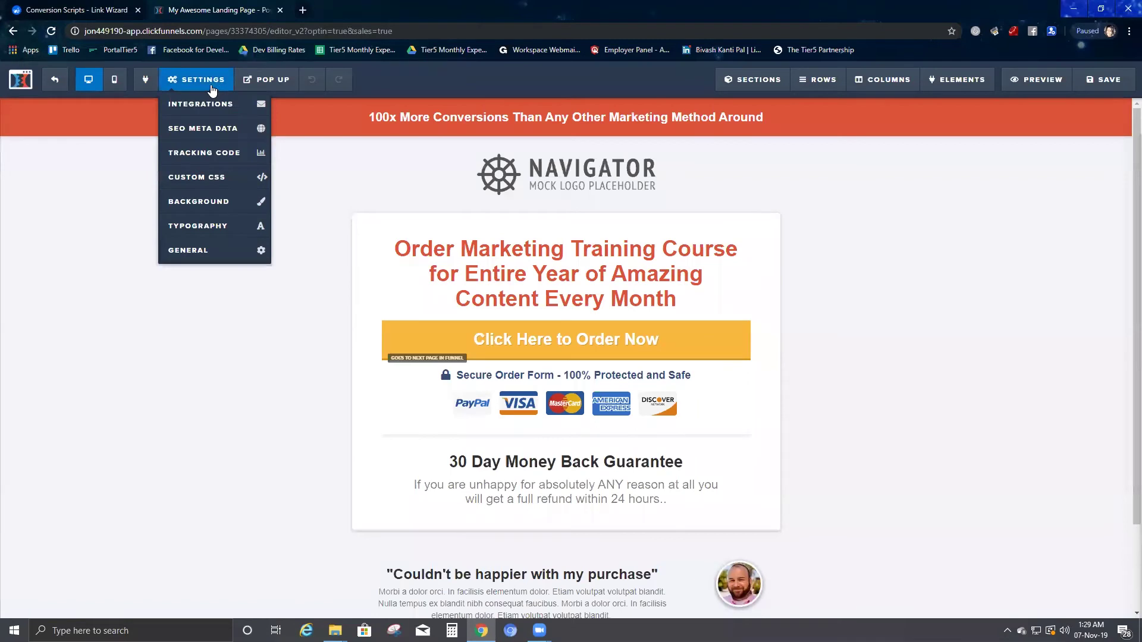
left_click(219, 155)
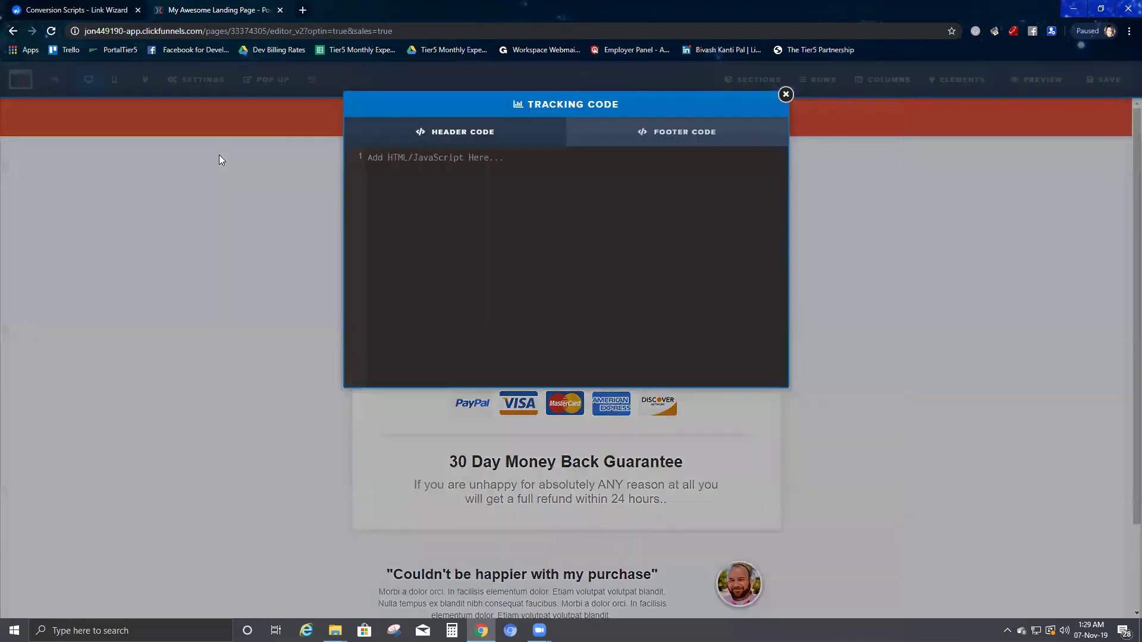
left_click(646, 142)
left_click(633, 173)
key("ctrl+a")
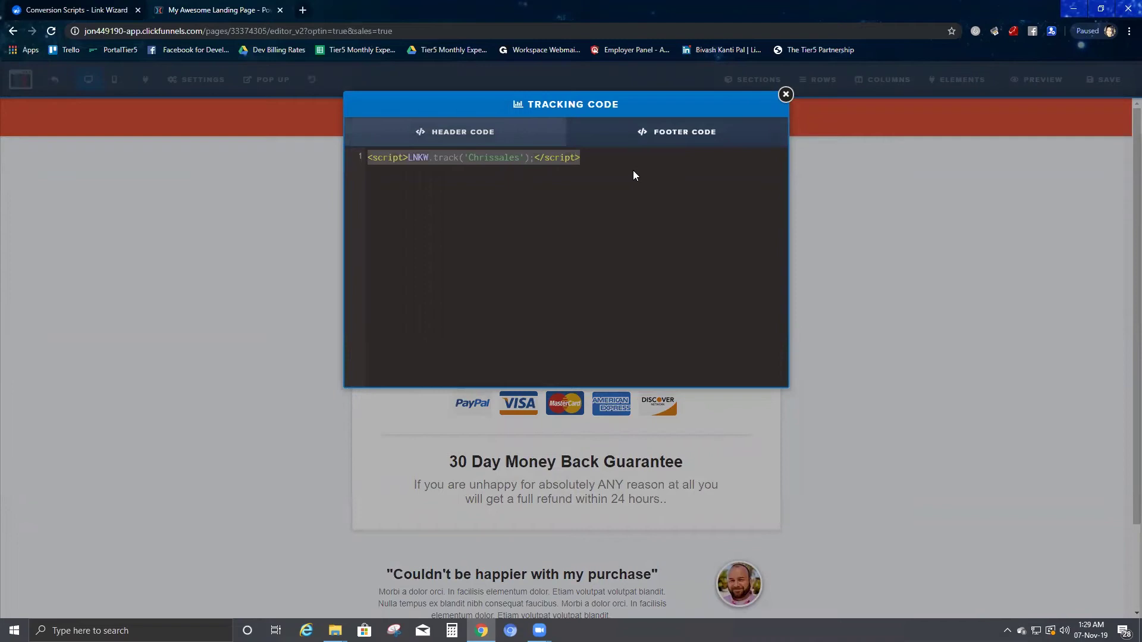
type("<script>LNKW.track('Lead');</script>")
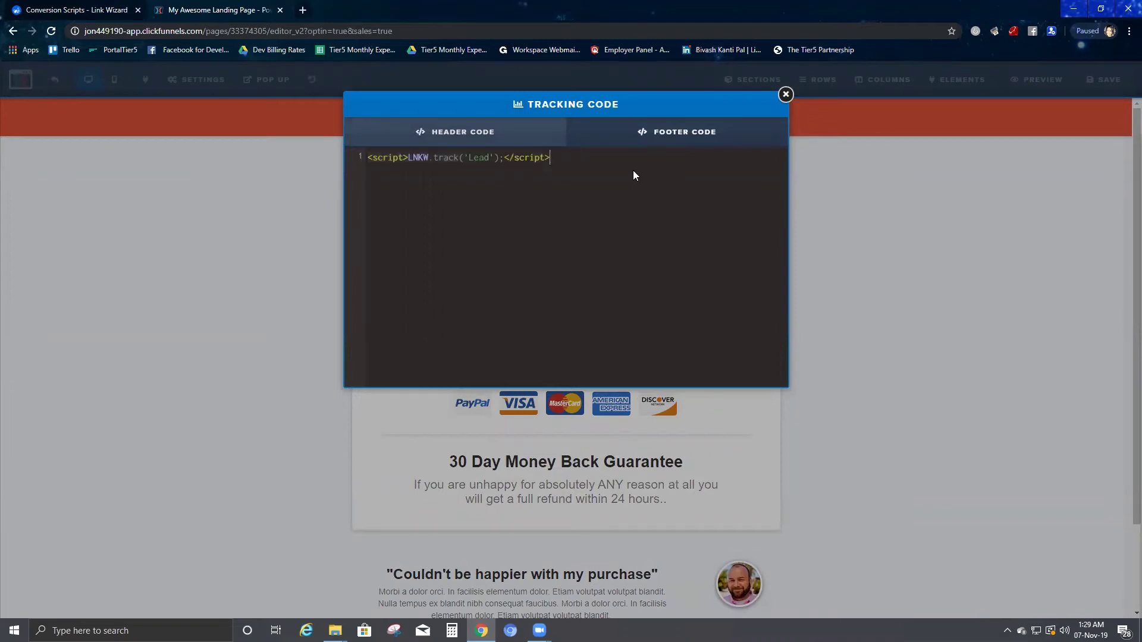
left_click(785, 98)
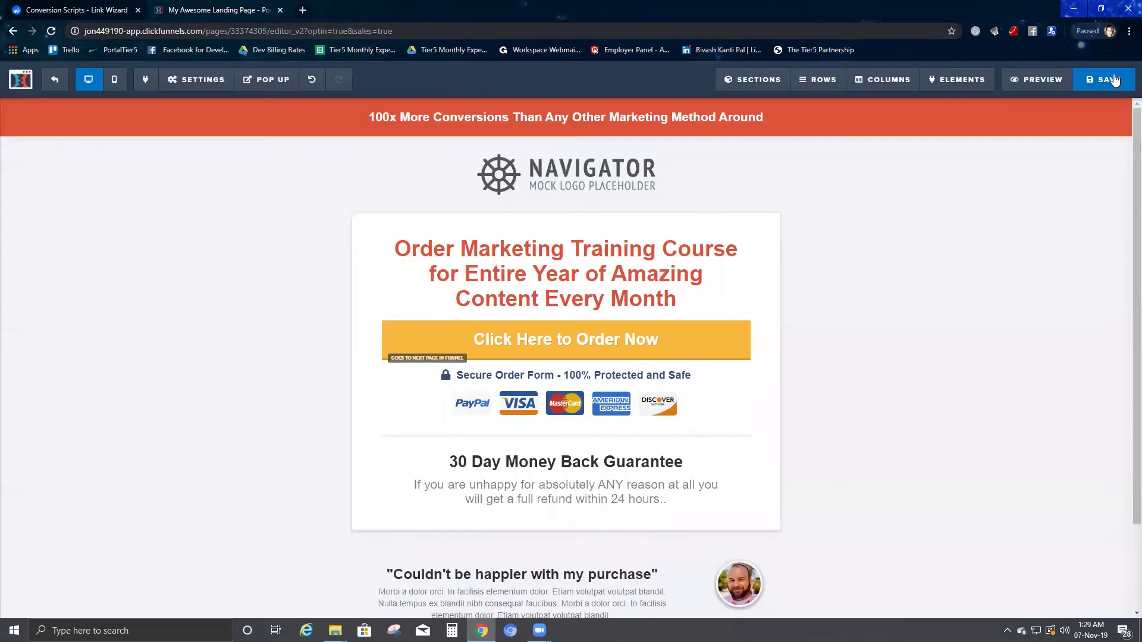
left_click(1106, 81)
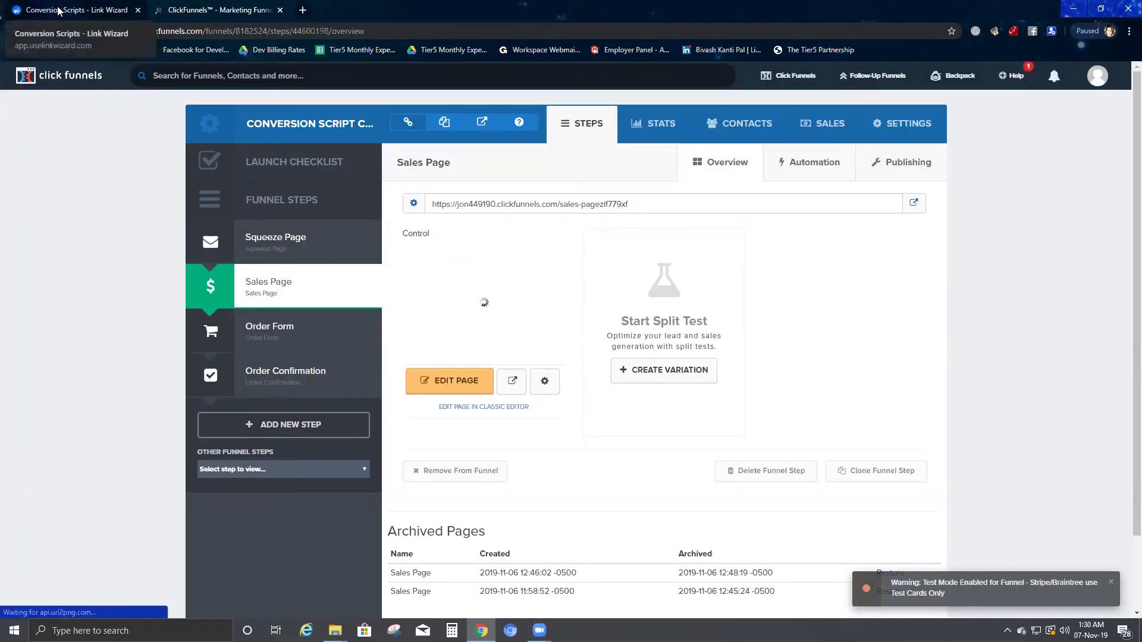
Step: Add custom event 'Confirmedsale' in Link Wizard and display its LNKW.track('Confirmedsale') script
left_click(52, 10)
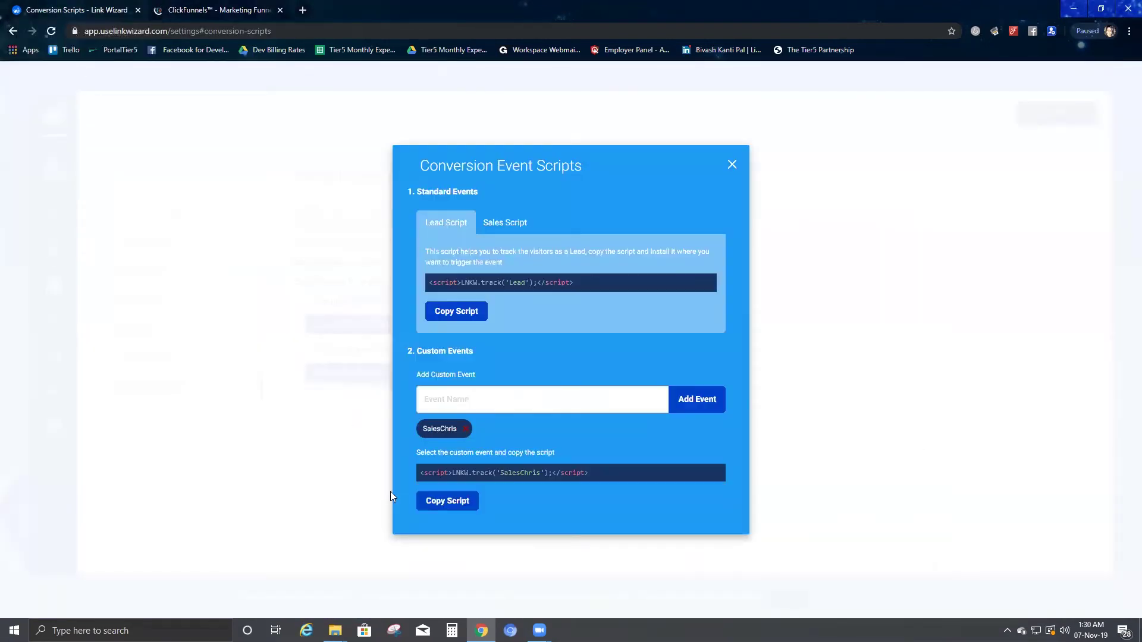
left_click(621, 404)
type("Confirmedsale")
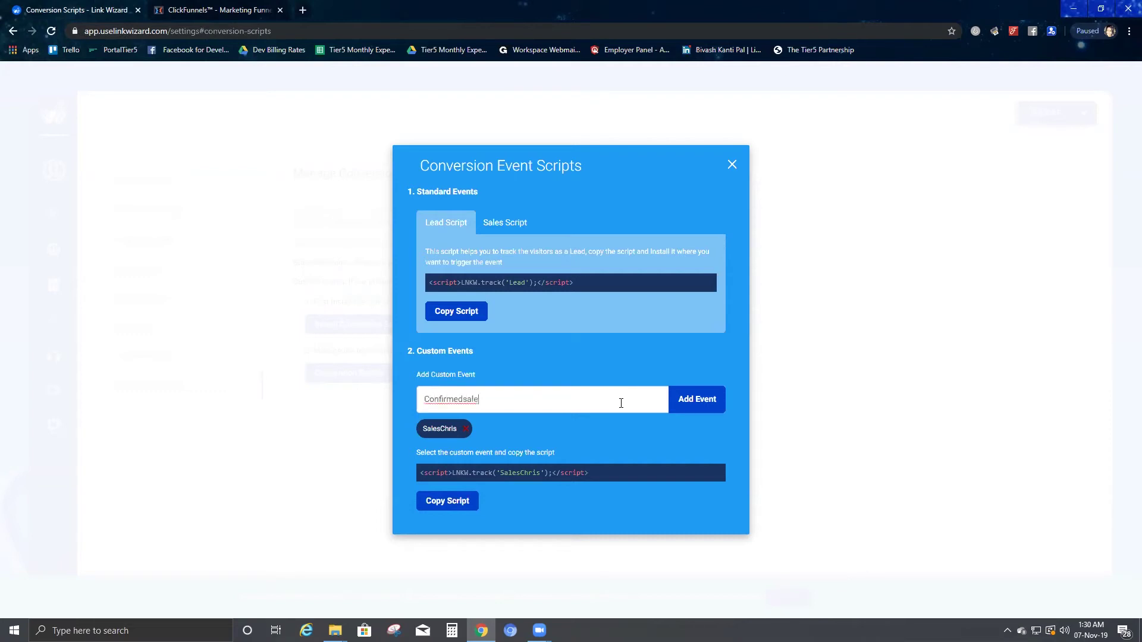
left_click(695, 403)
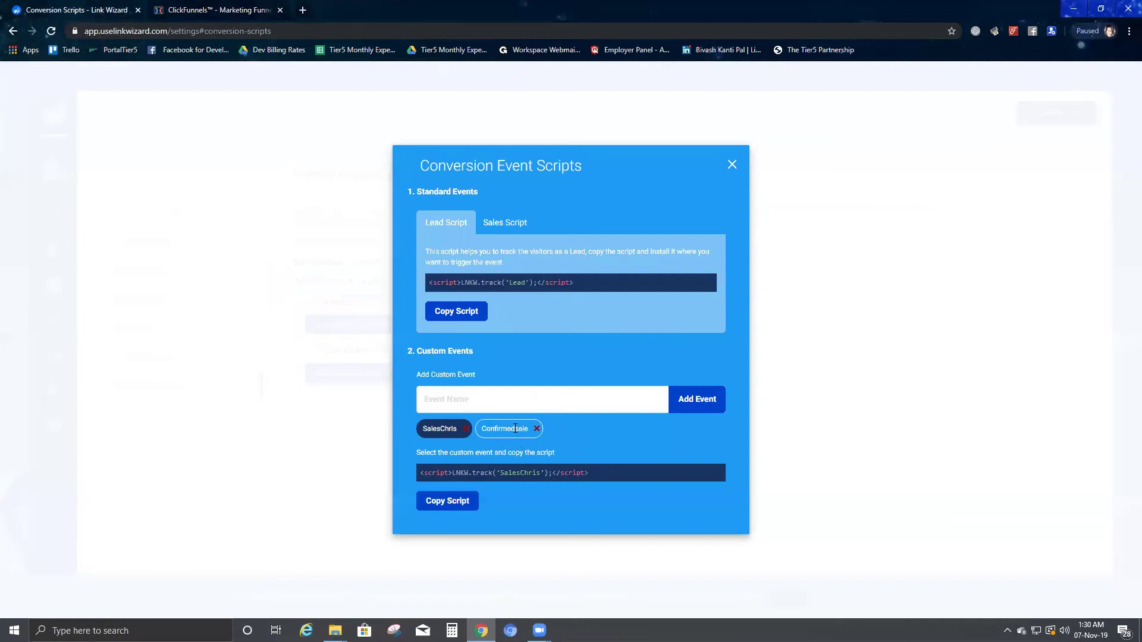
left_click(515, 428)
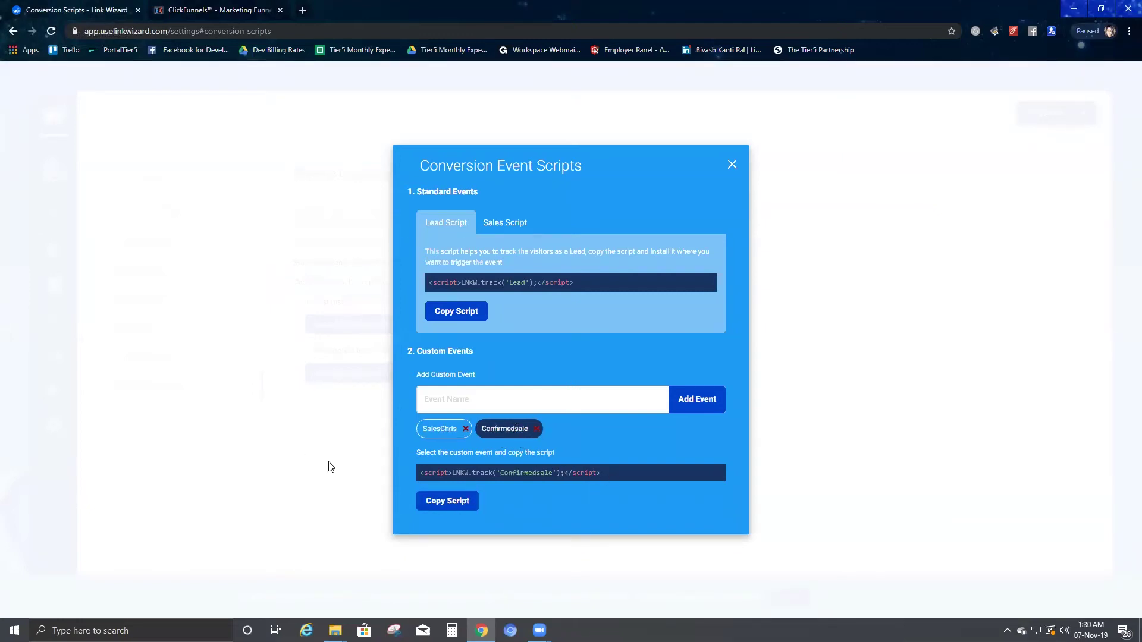
left_click(208, 11)
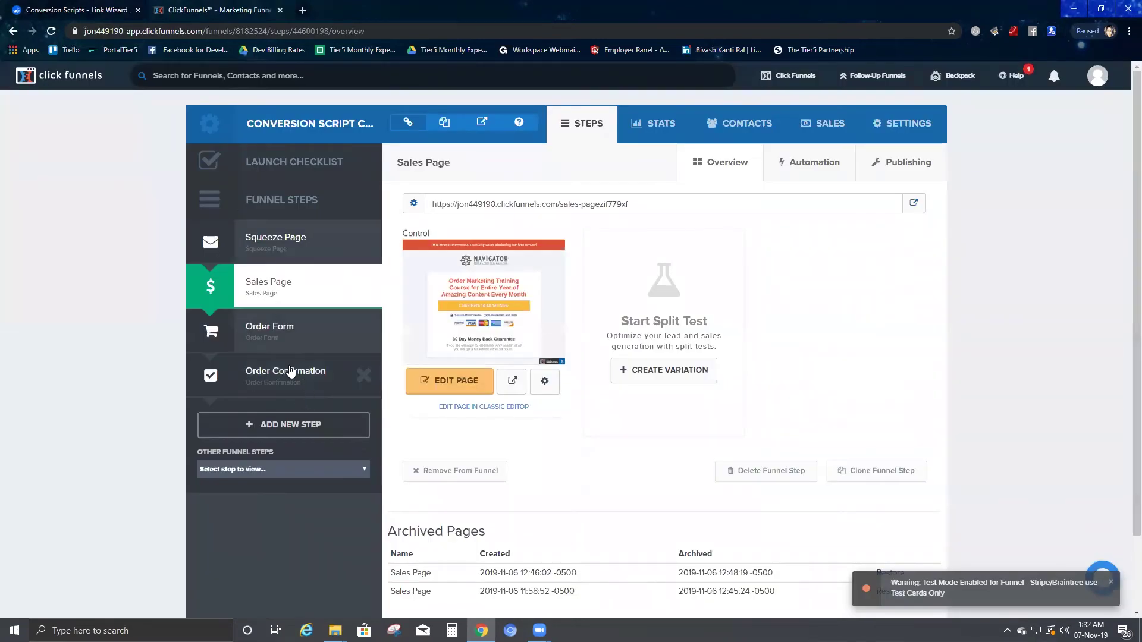
Step: Open the Order Form page's tracking code settings in the ClickFunnels editor
left_click(292, 334)
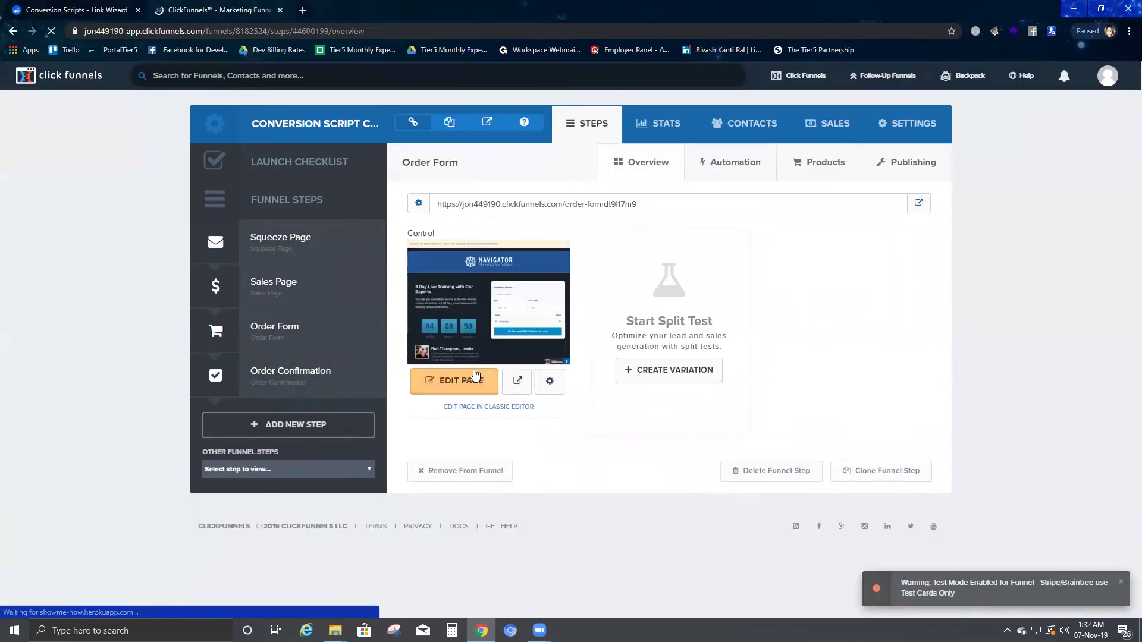
left_click(467, 384)
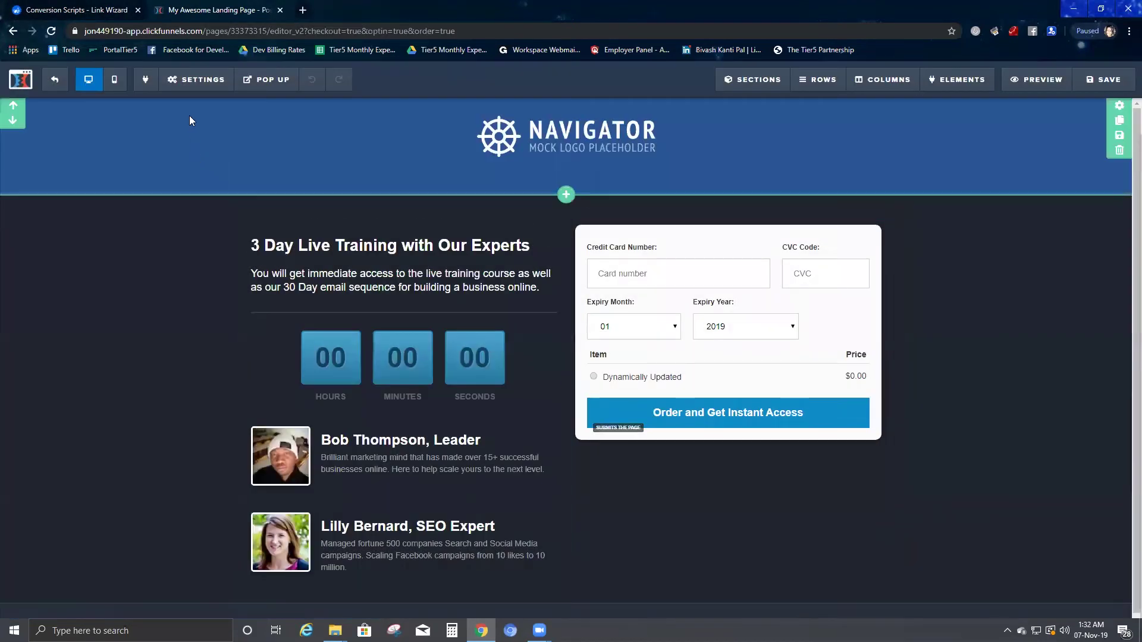
mouse_move(201, 97)
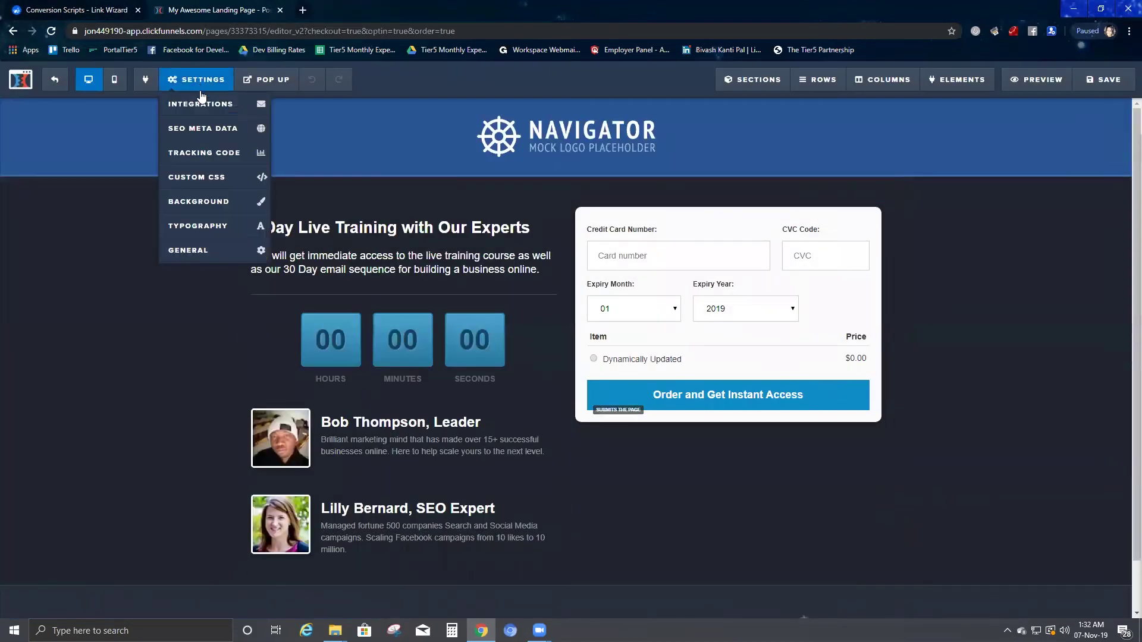
left_click(217, 154)
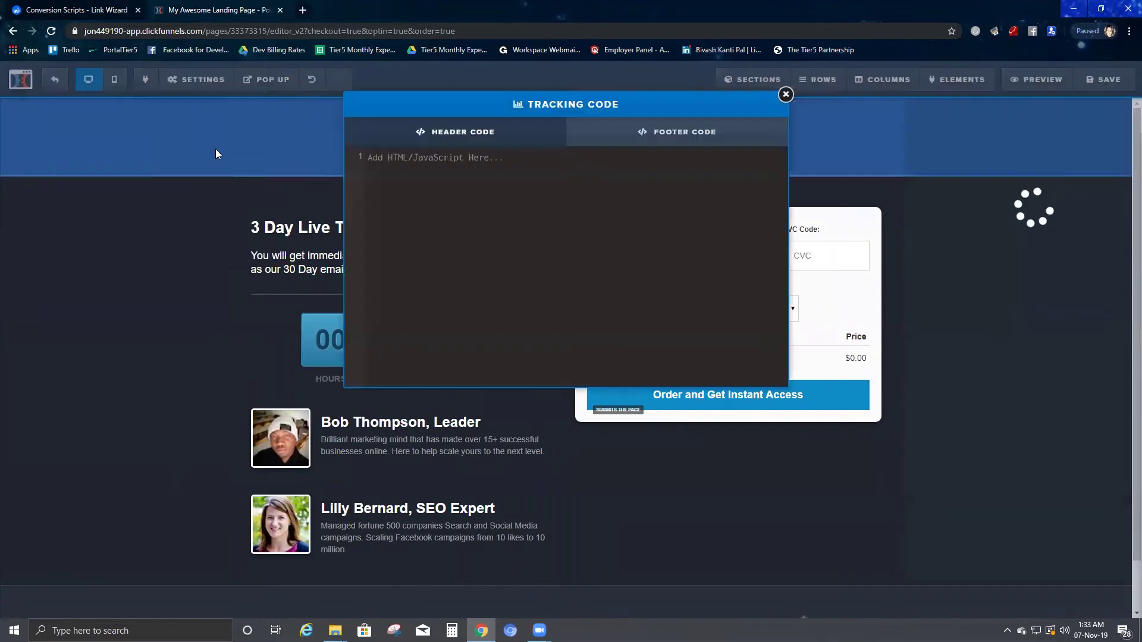
Step: Replace the buyersconfirmed header script with the Confirmedsale script, save, and exit the editor
left_click(605, 171)
type("<script>LNKW.track('buyersconfirmed');</script>")
key("ctrl+a")
type("<script>LNKW.track('Confirmedsale');</script>")
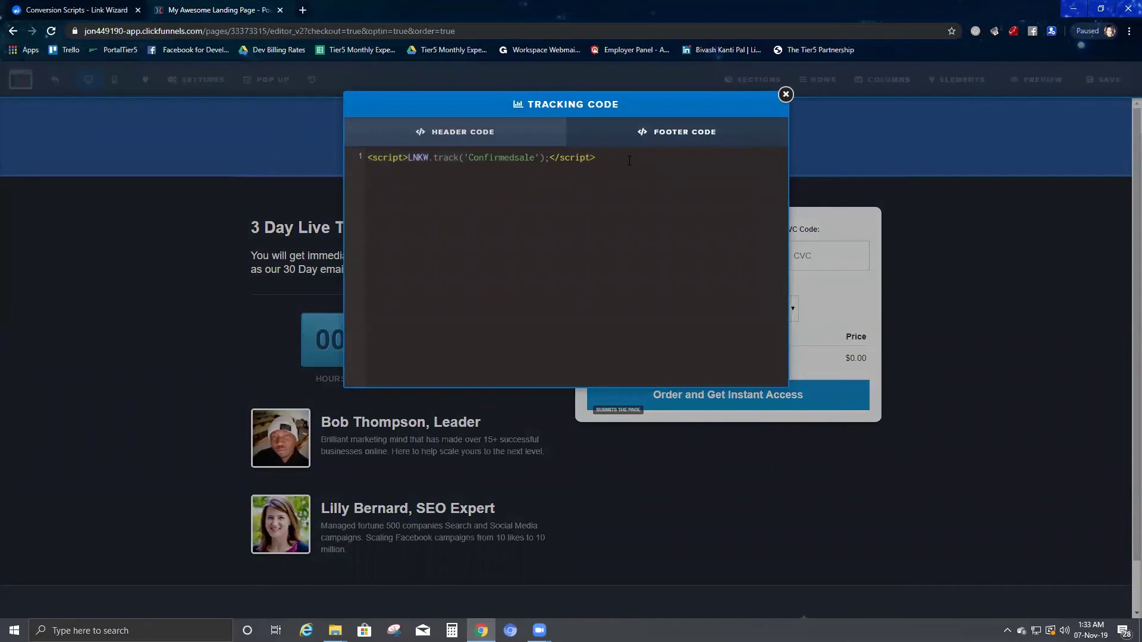
left_click(785, 95)
left_click(1104, 79)
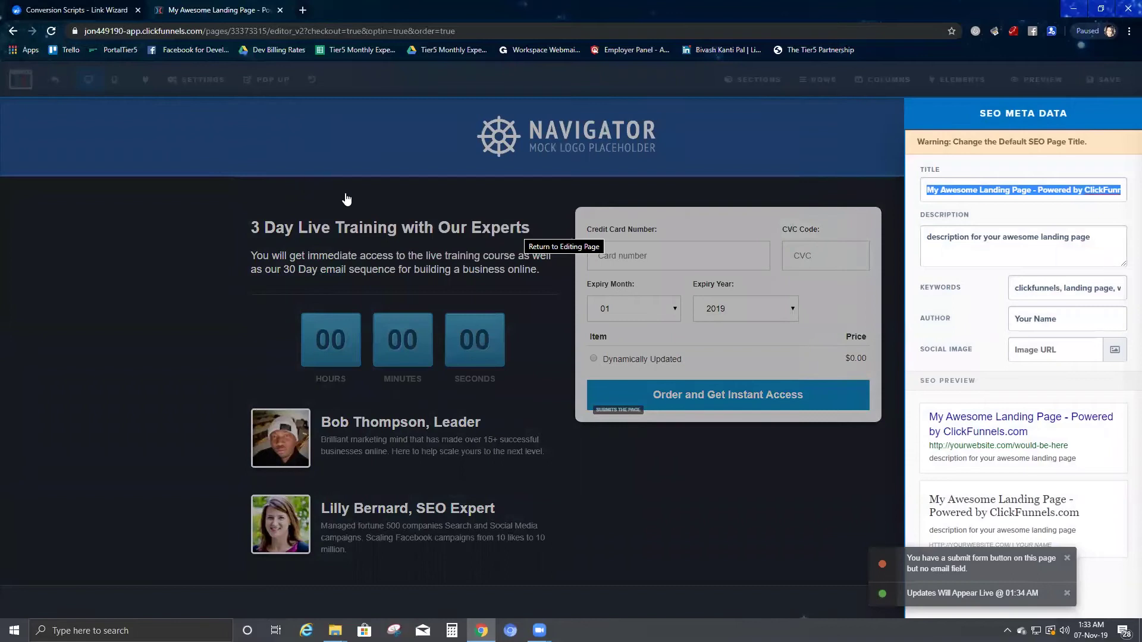
left_click(347, 199)
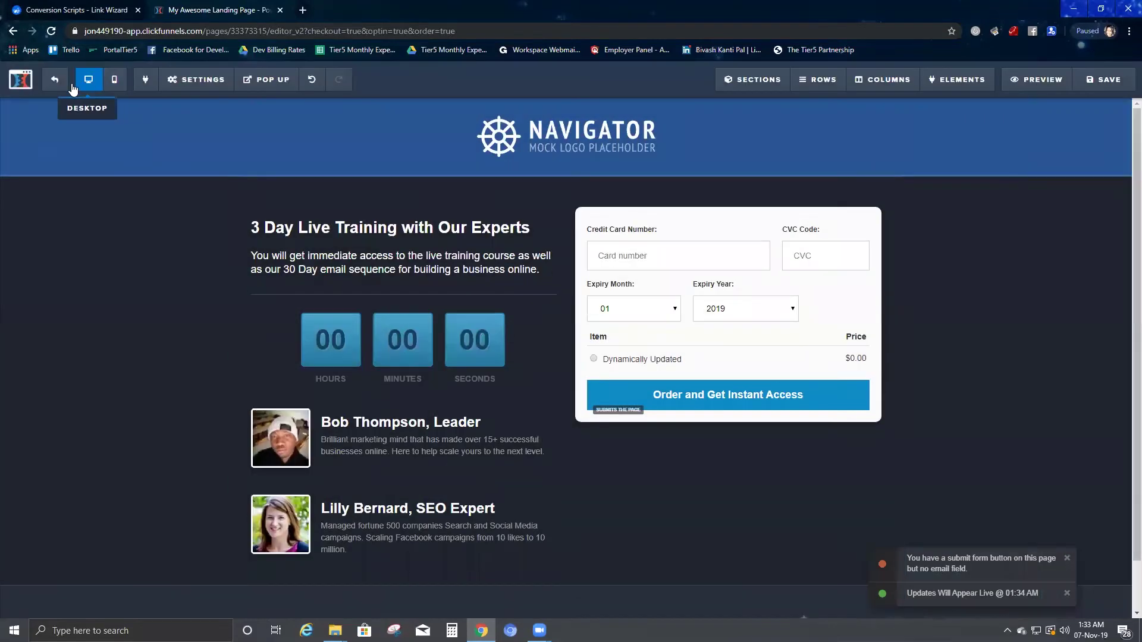
left_click(20, 79)
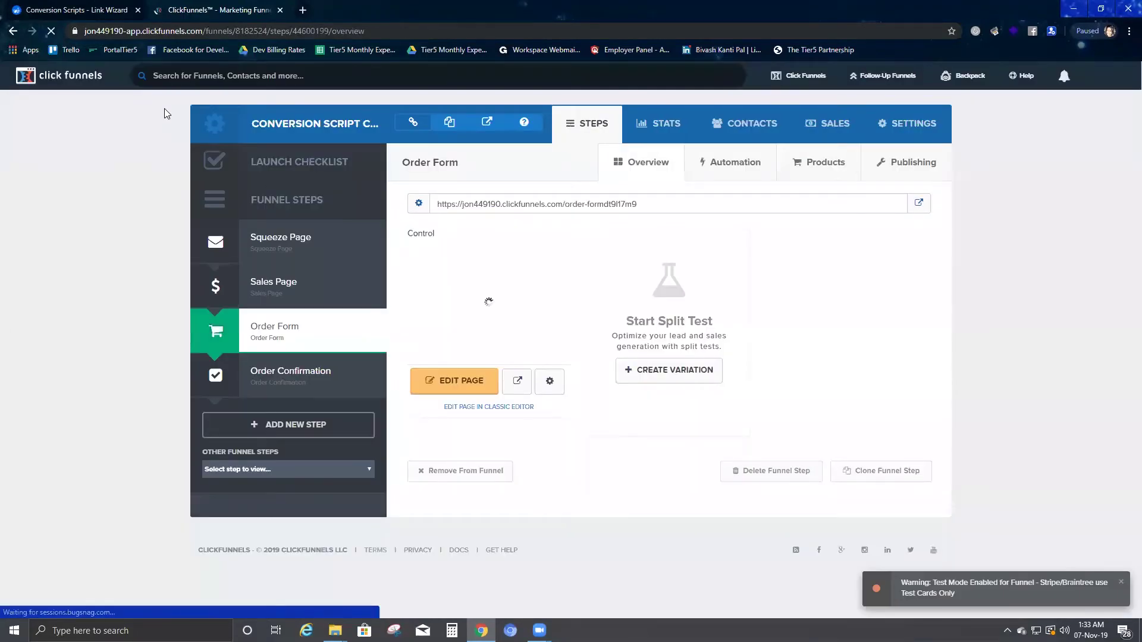
Step: Change the Sale script's sales value from 1 to 2 in Link Wizard
left_click(75, 11)
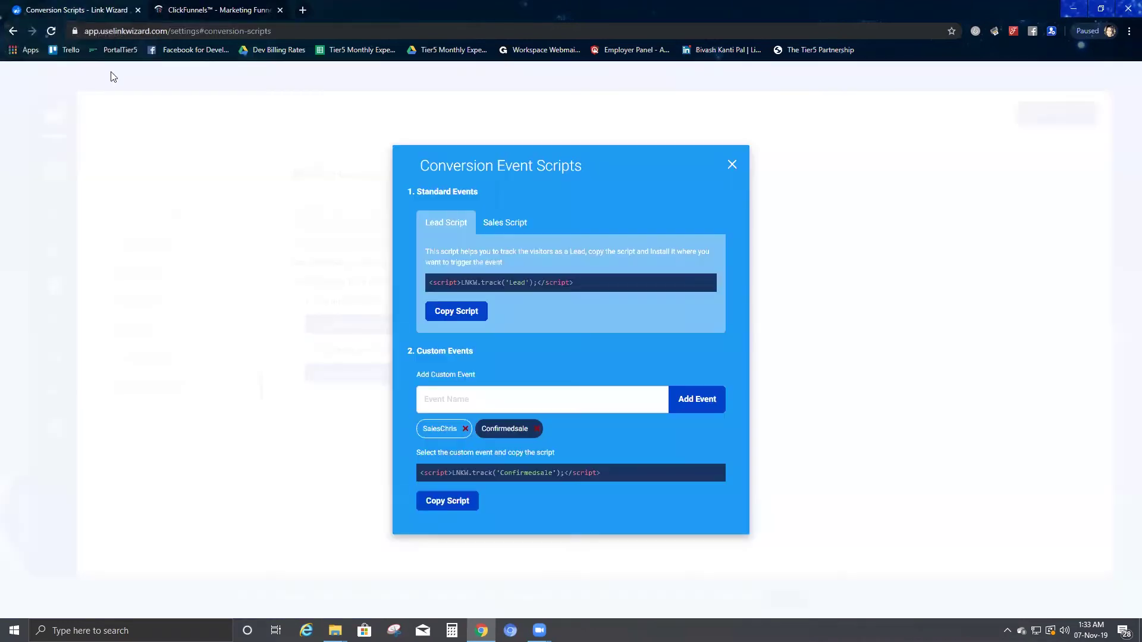
left_click(505, 224)
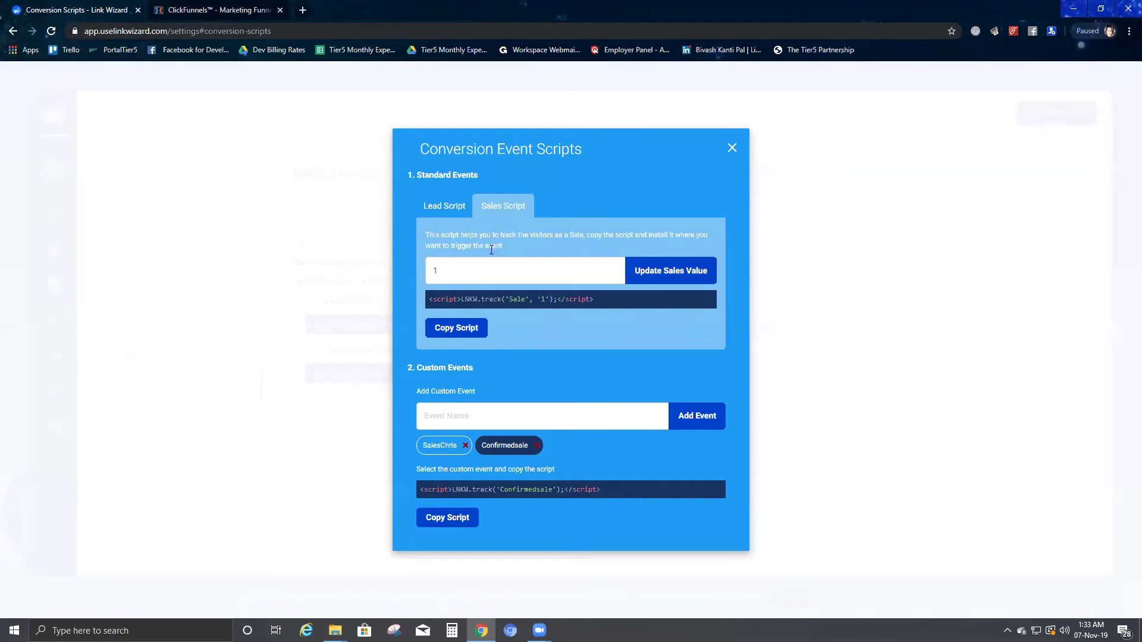
double_click(469, 271)
left_click(670, 271)
Step: Open the Order Confirmation step's page in the ClickFunnels page editor
left_click(187, 18)
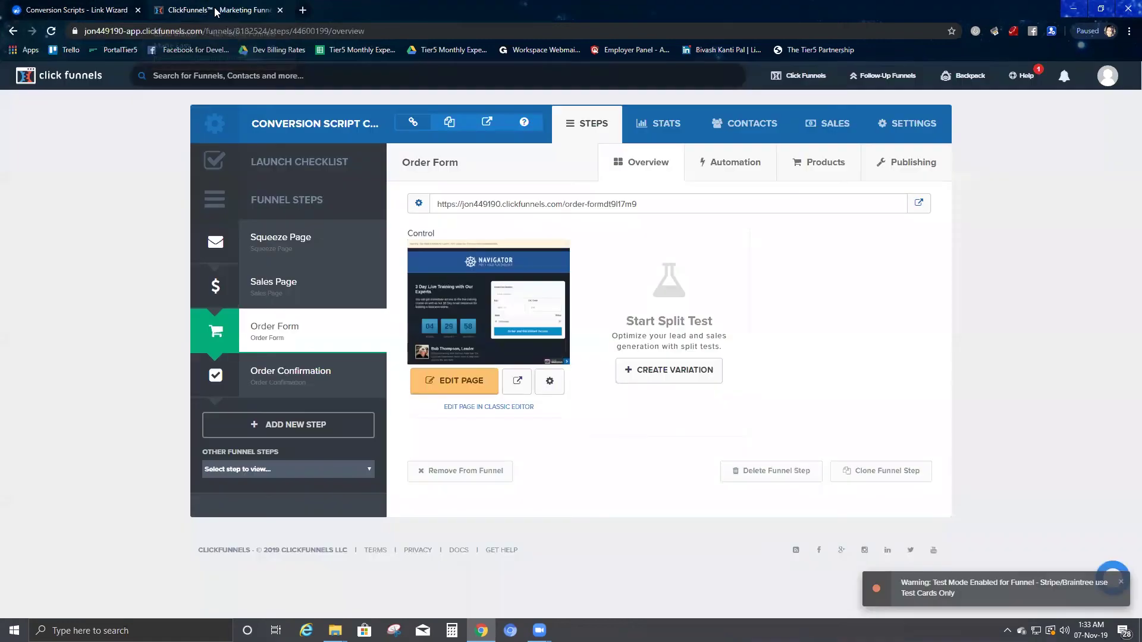
left_click(284, 370)
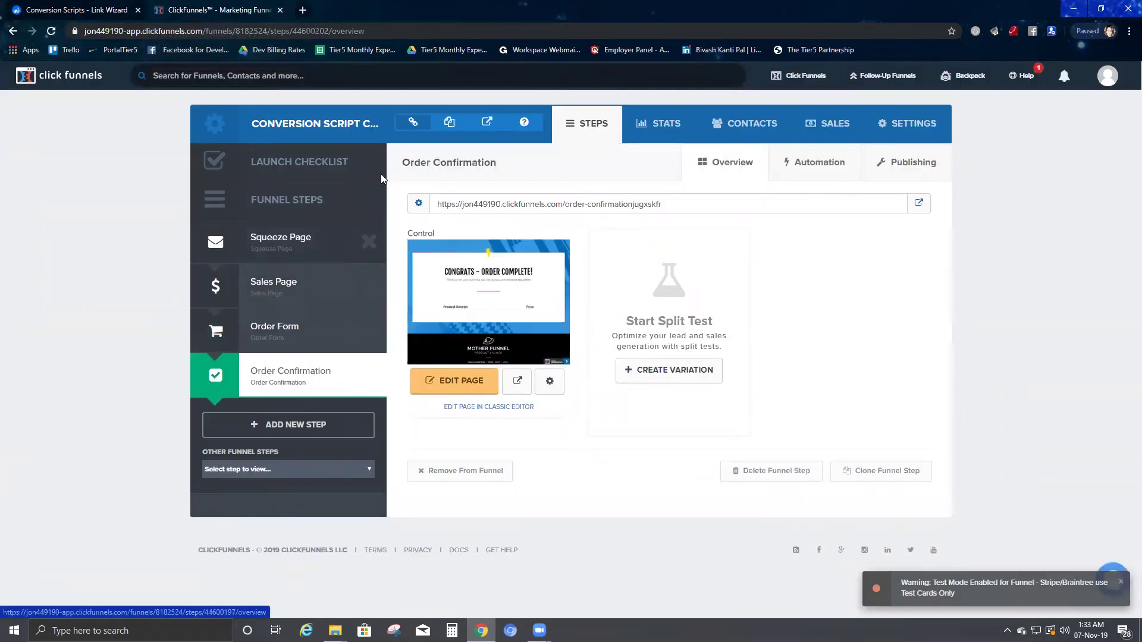
left_click(463, 382)
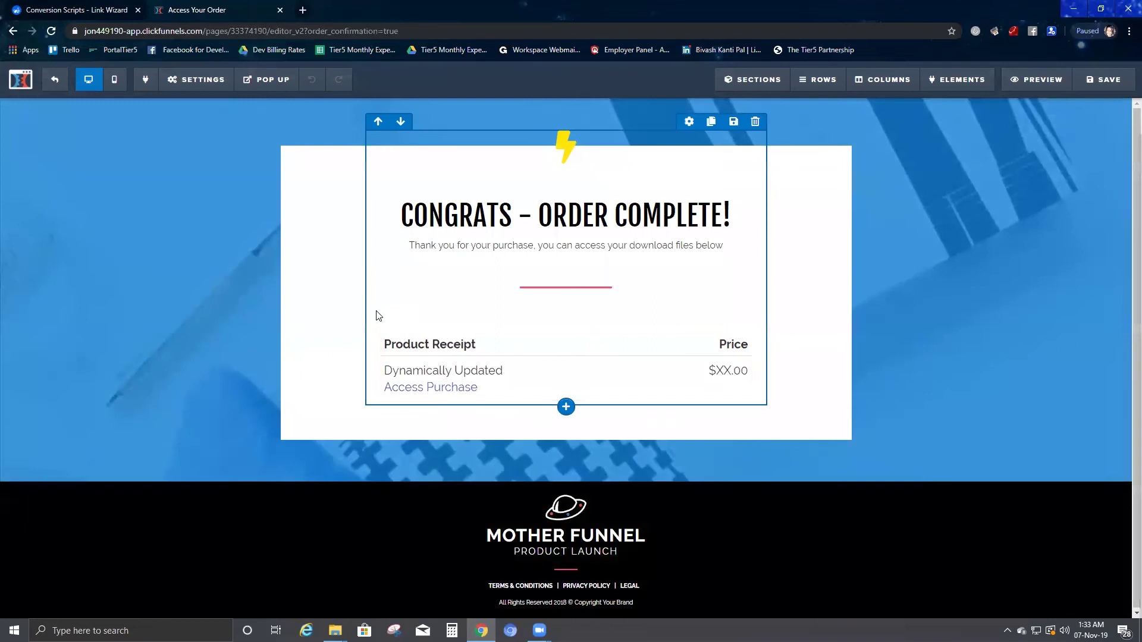
Step: Replace the footer tracking code with the Sale script valued 2, save the page, and exit the editor
mouse_move(199, 79)
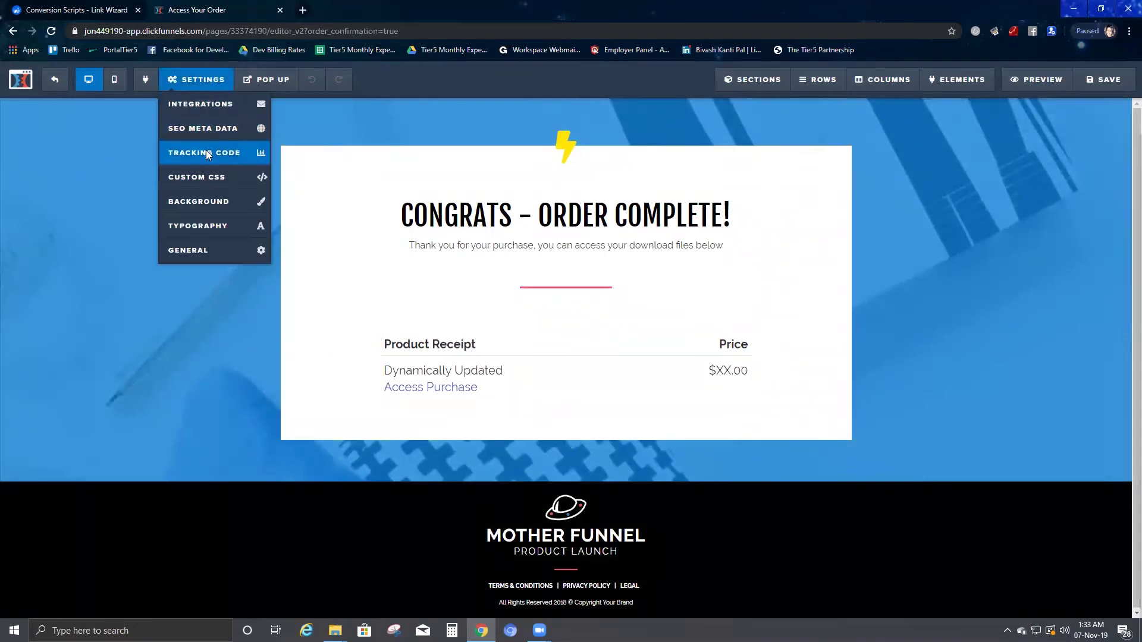
left_click(206, 156)
left_click(643, 143)
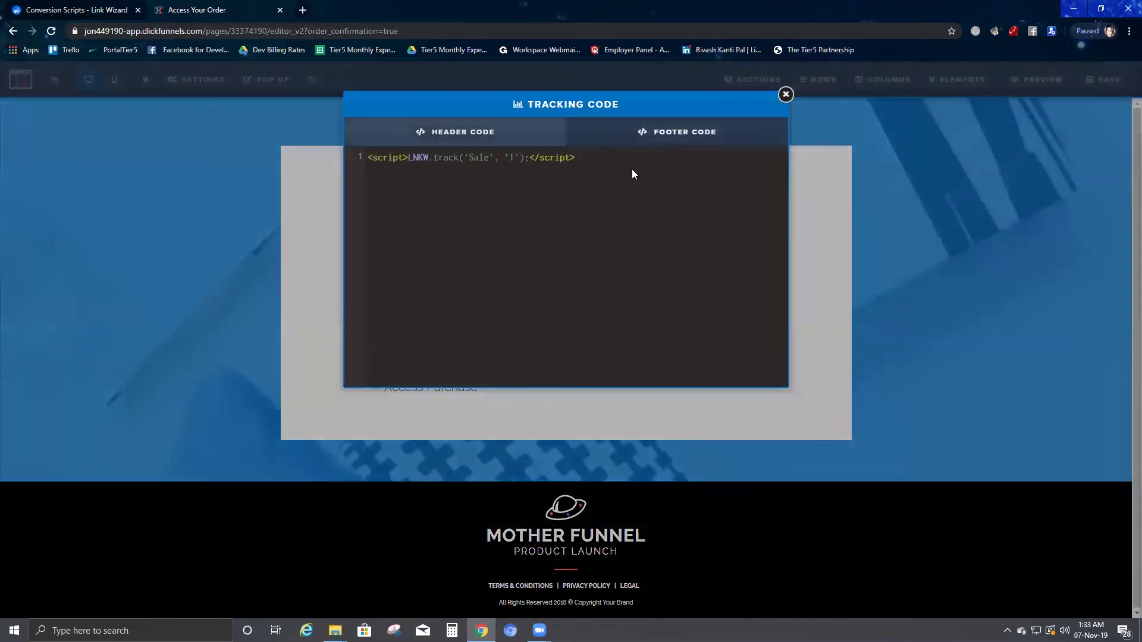
key("ctrl+a")
type("<script>LNKW.track('Sale', '2');</script>")
left_click(786, 95)
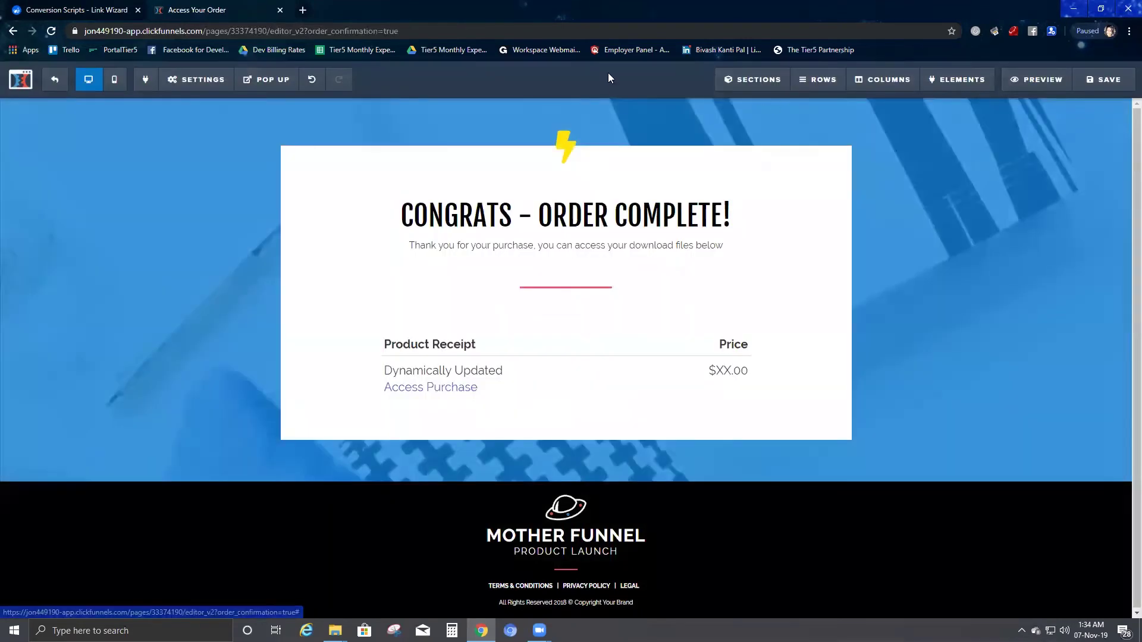
left_click(1118, 86)
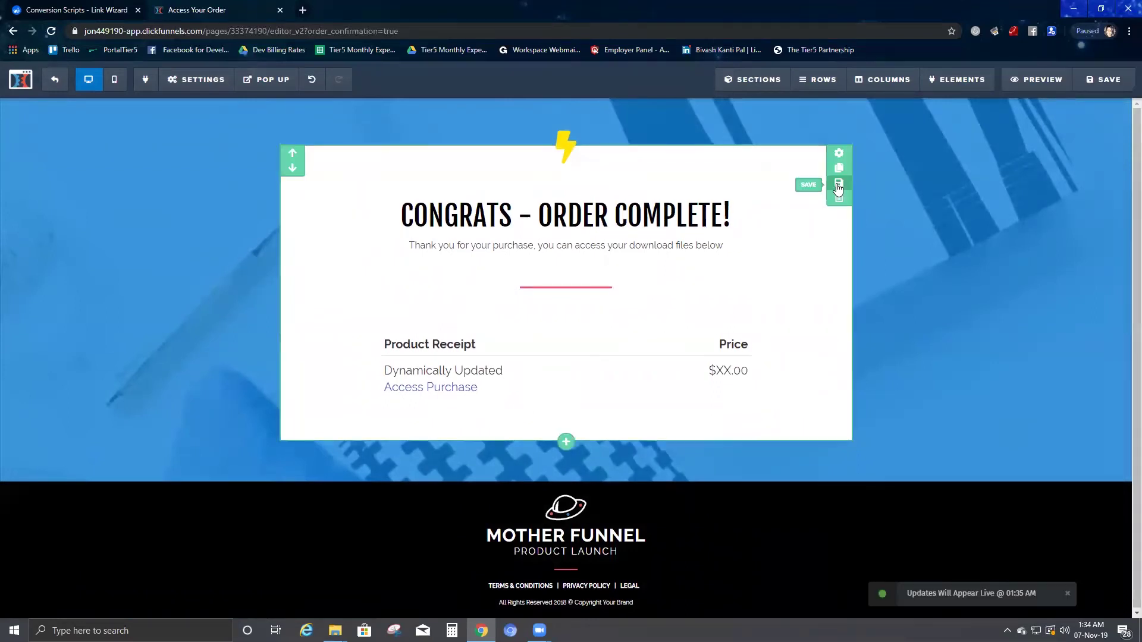
left_click(56, 84)
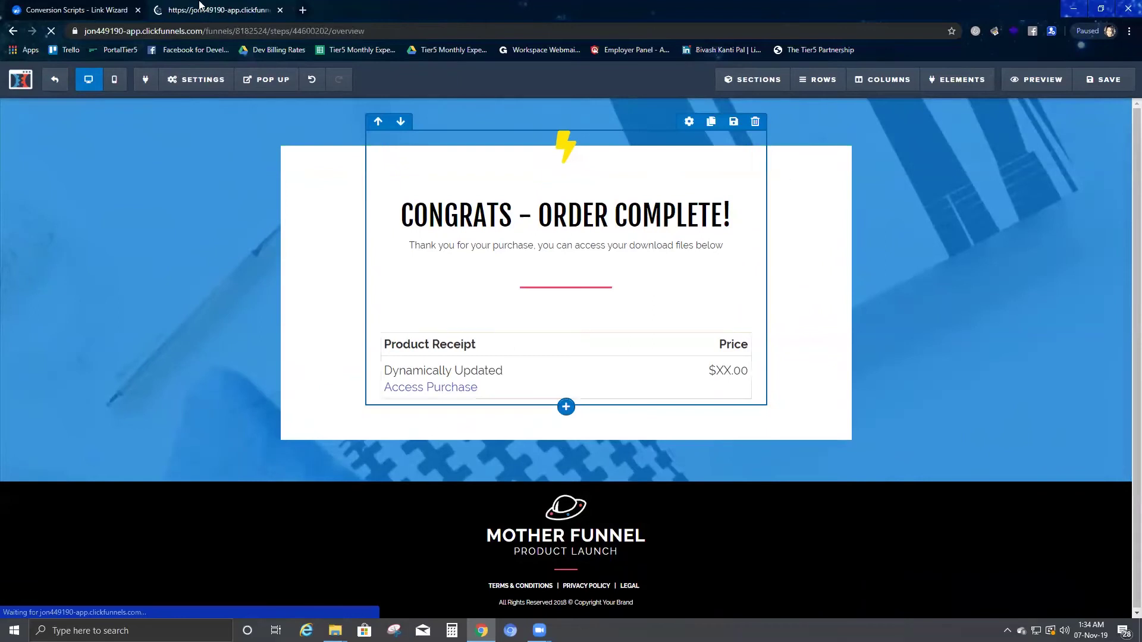
Step: Copy the funnel URL from the Squeeze Page step to the clipboard
left_click(291, 245)
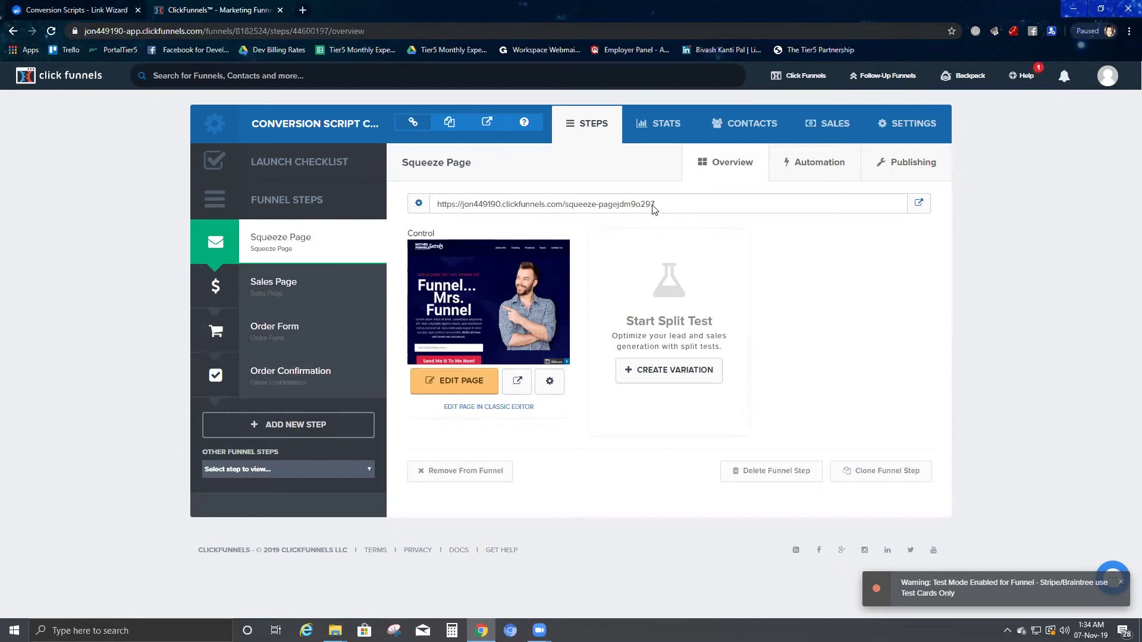
left_click(449, 123)
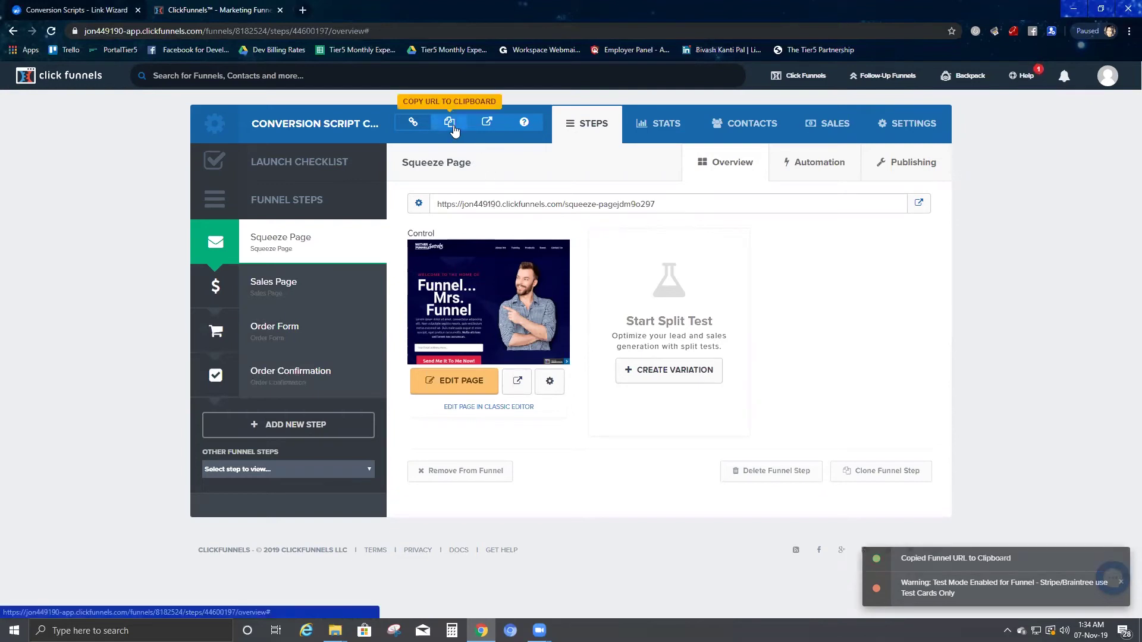
left_click(93, 10)
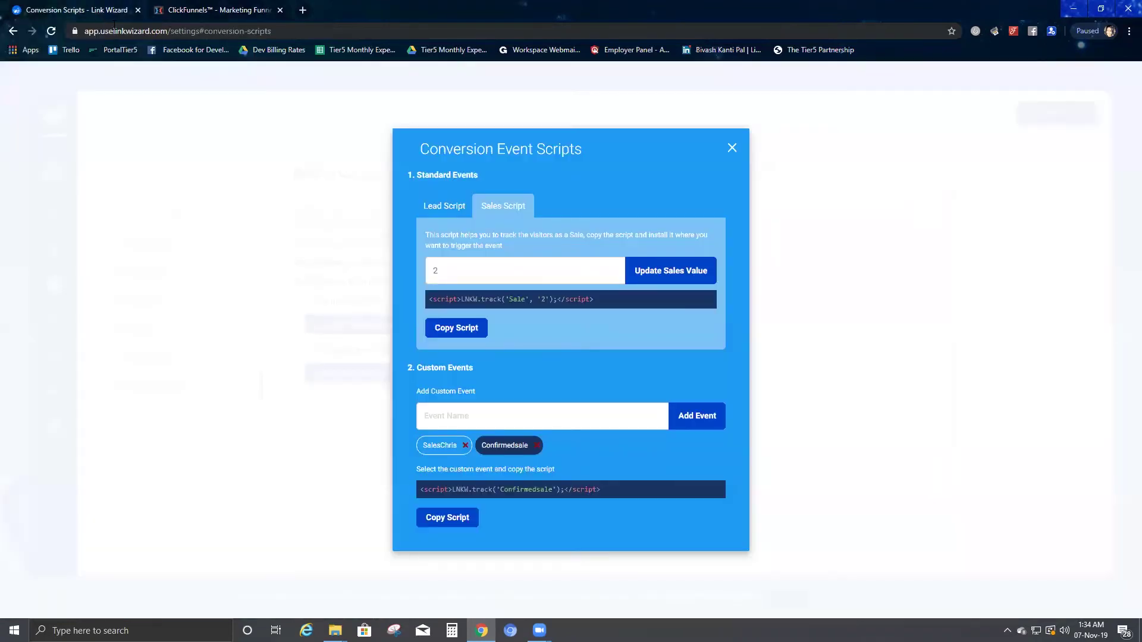
Step: Create a Link Wizard short link that points to the pasted ClickFunnels funnel URL
left_click(732, 148)
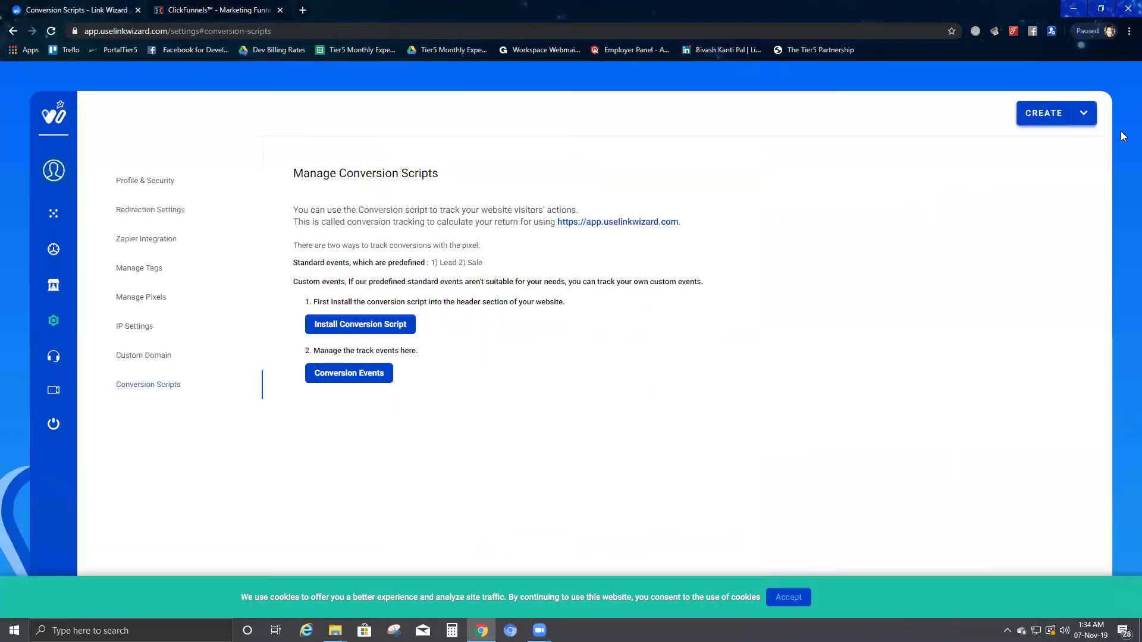
left_click(1084, 113)
left_click(1024, 150)
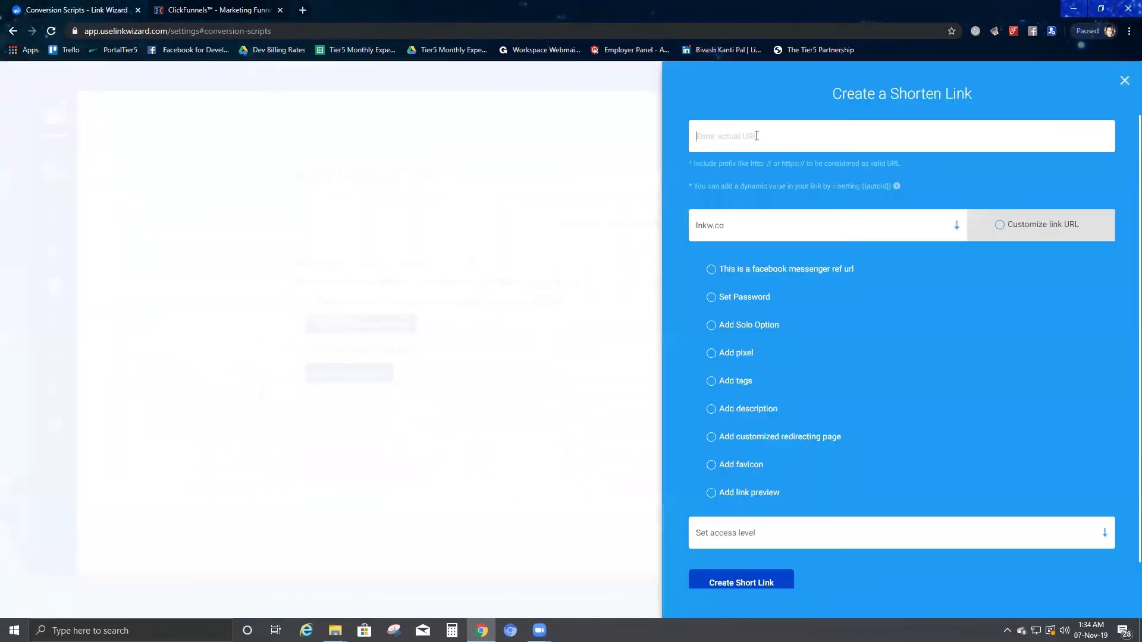
left_click(757, 135)
key("ctrl+v")
scroll(922, 343, "down", 1)
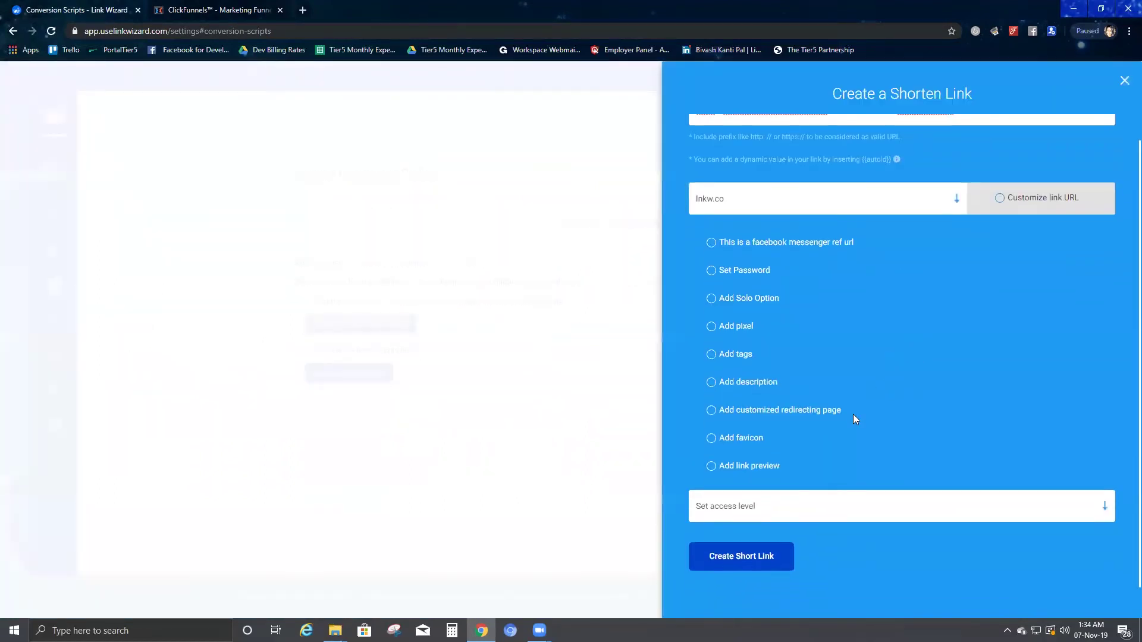
left_click(765, 563)
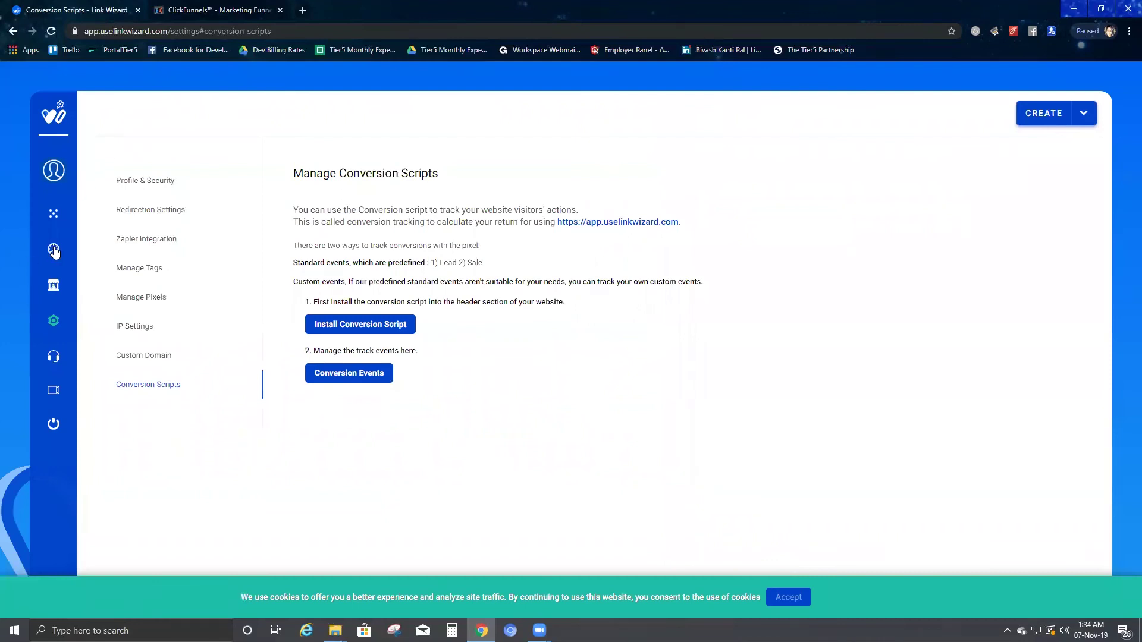
Step: Check the new link on the dashboard: 0 clicks and an empty Conversion Status table
left_click(54, 250)
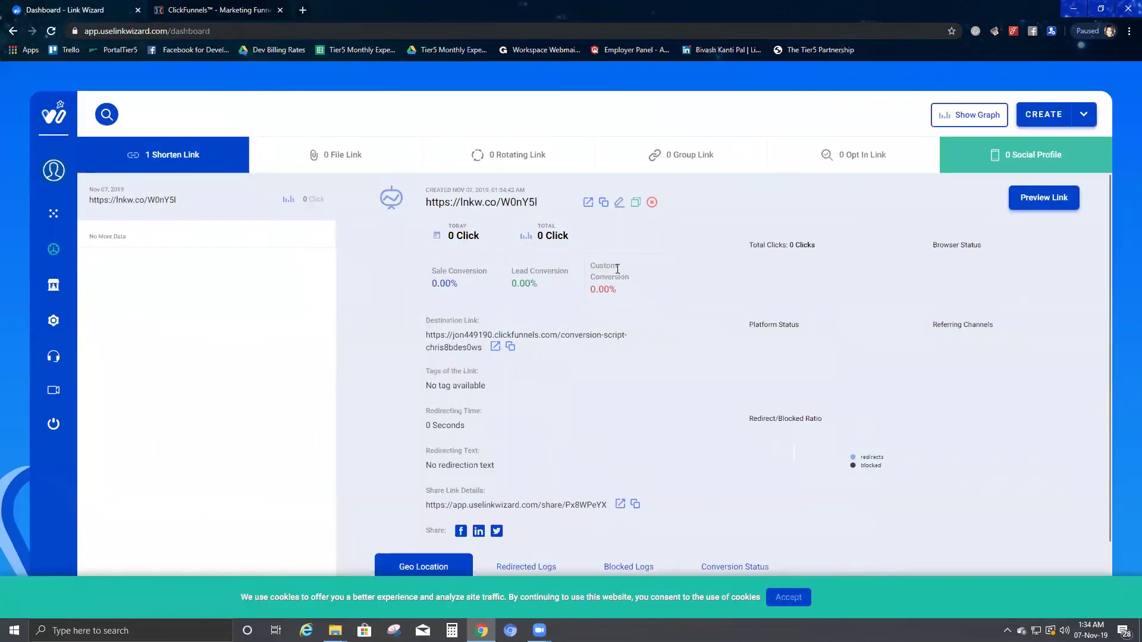
scroll(653, 241, "down", 4)
scroll(652, 240, "up", 4)
left_click_drag(441, 239, 479, 239)
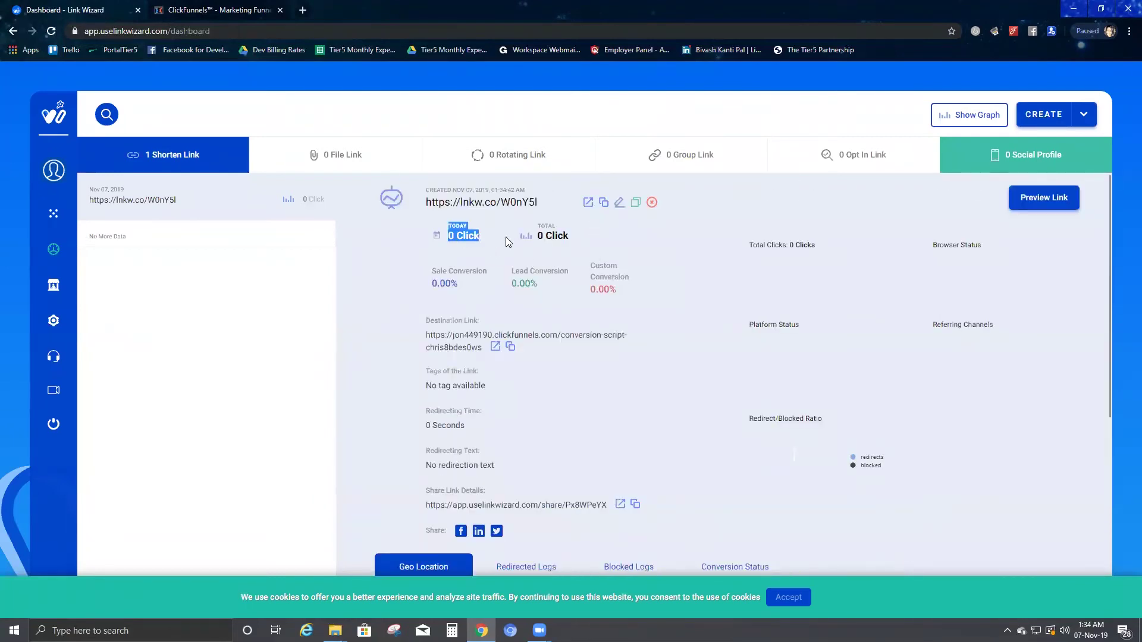
scroll(664, 353, "down", 4)
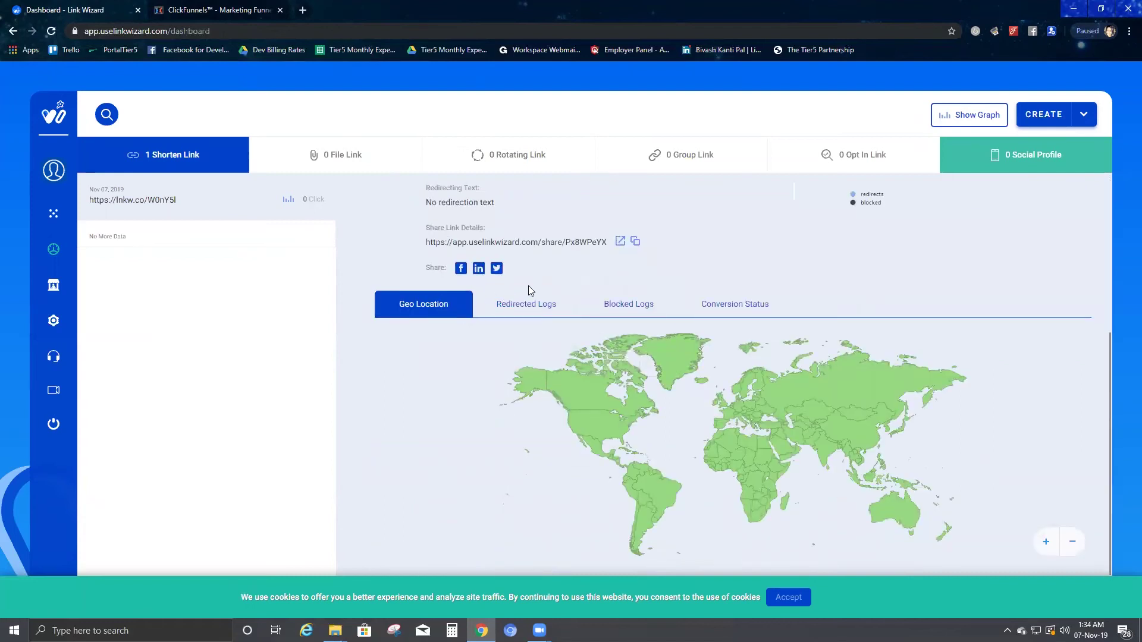
left_click(731, 306)
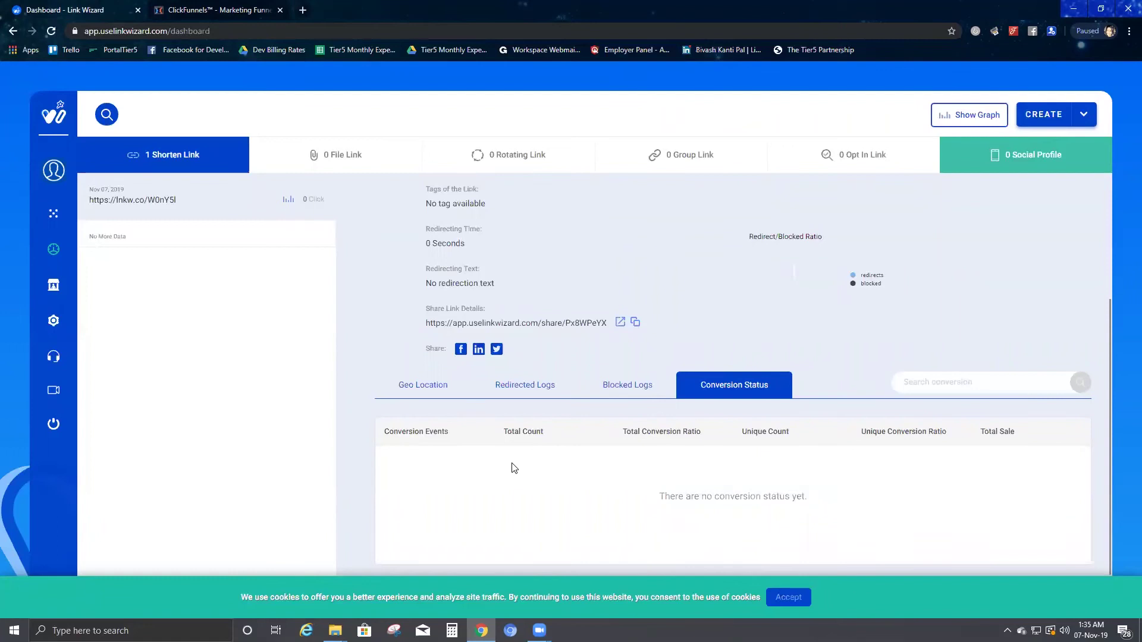
scroll(528, 301, "up", 3)
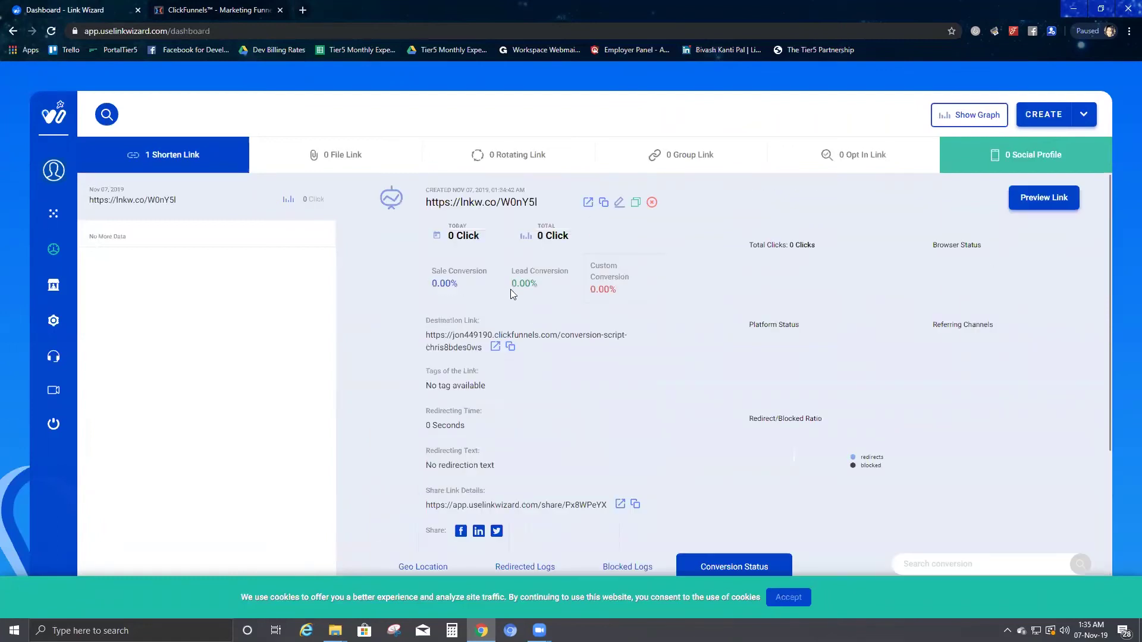
left_click(603, 204)
left_click(1128, 31)
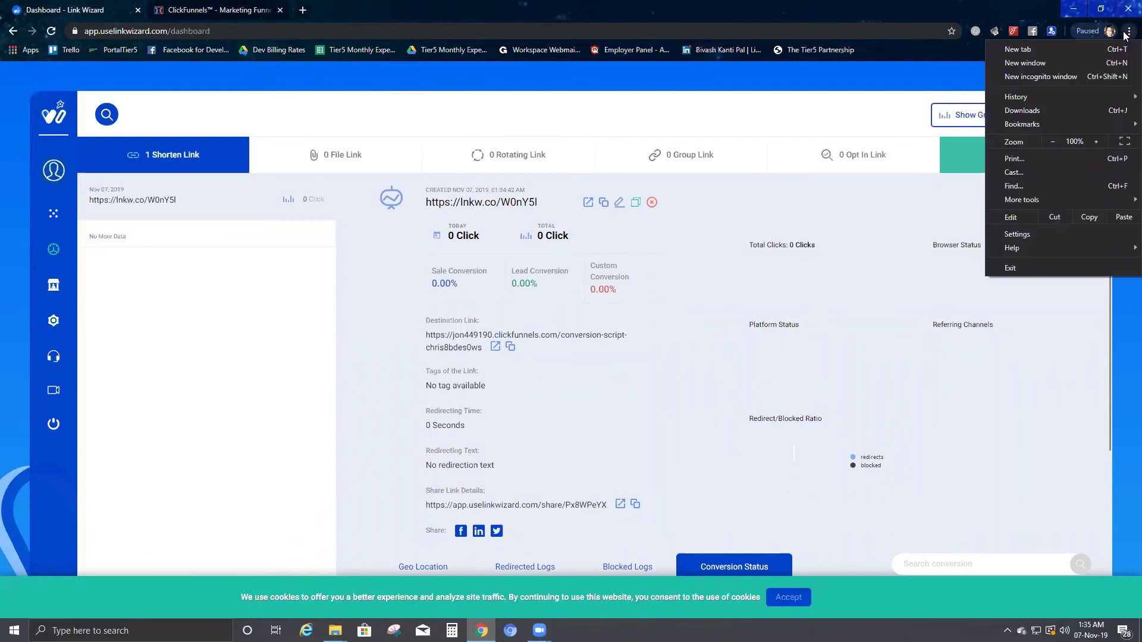
Step: Load the short link in a private window to reach the Mother Funnel Secrets page, then return to Link Wizard
left_click(1061, 74)
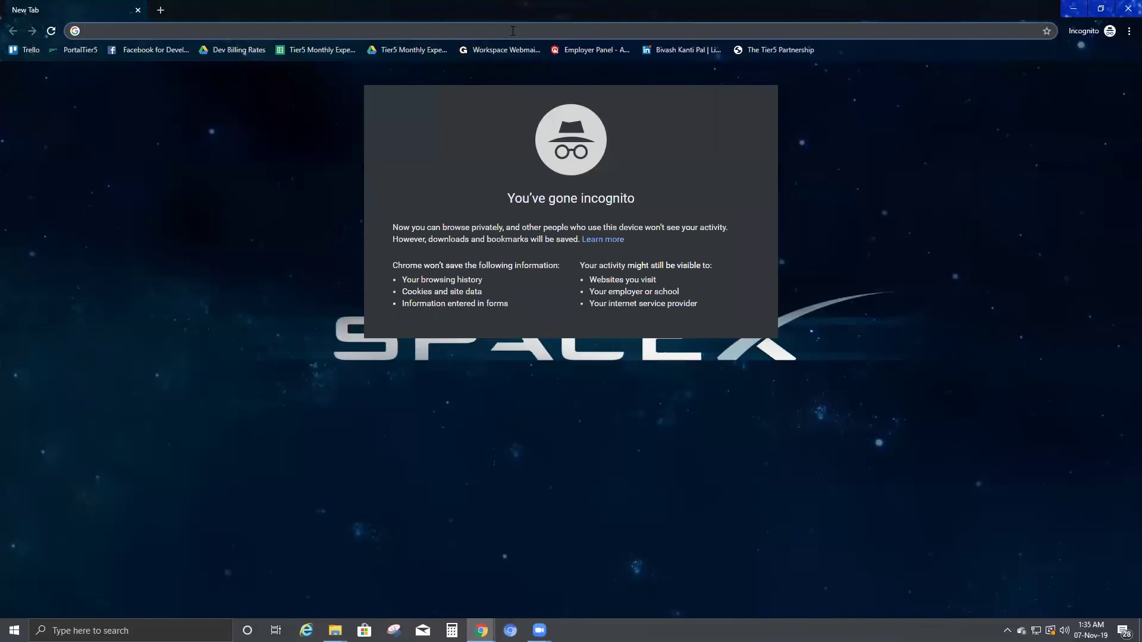
key("ctrl+v")
key("Return")
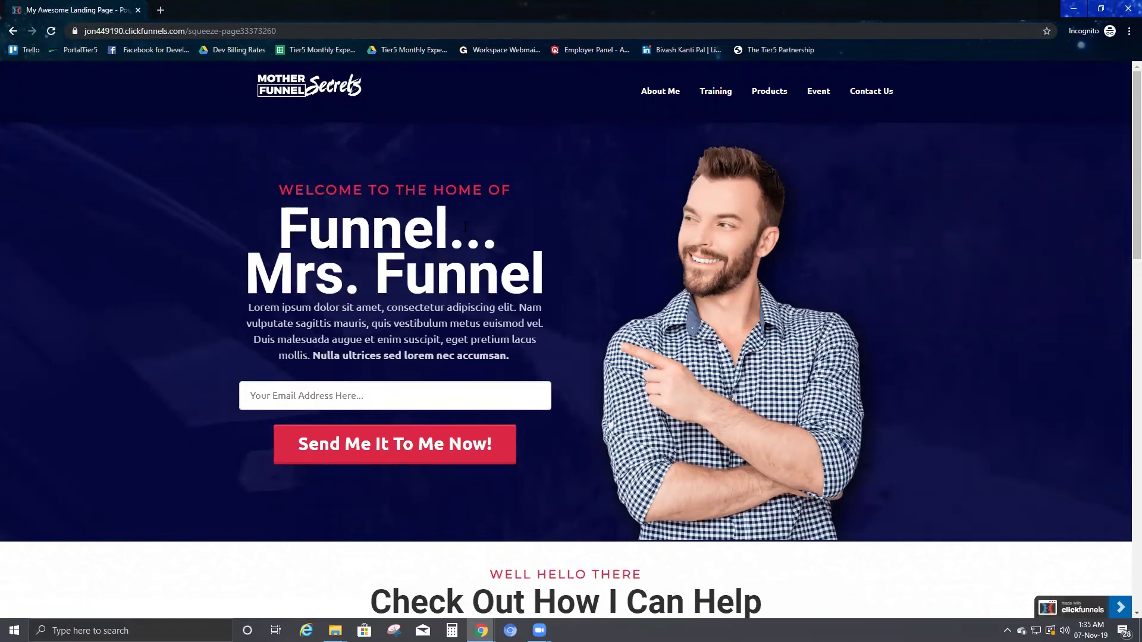
key("alt+Tab")
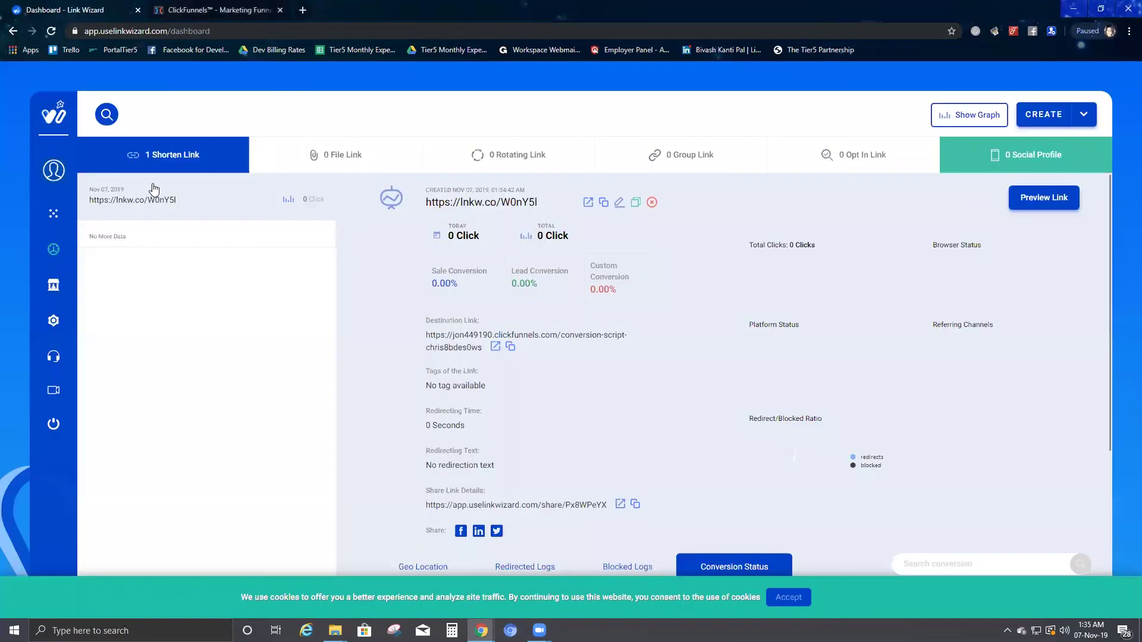
Step: Refresh the dashboard to see 1 click and a 100% SalesChris conversion event
key("F5")
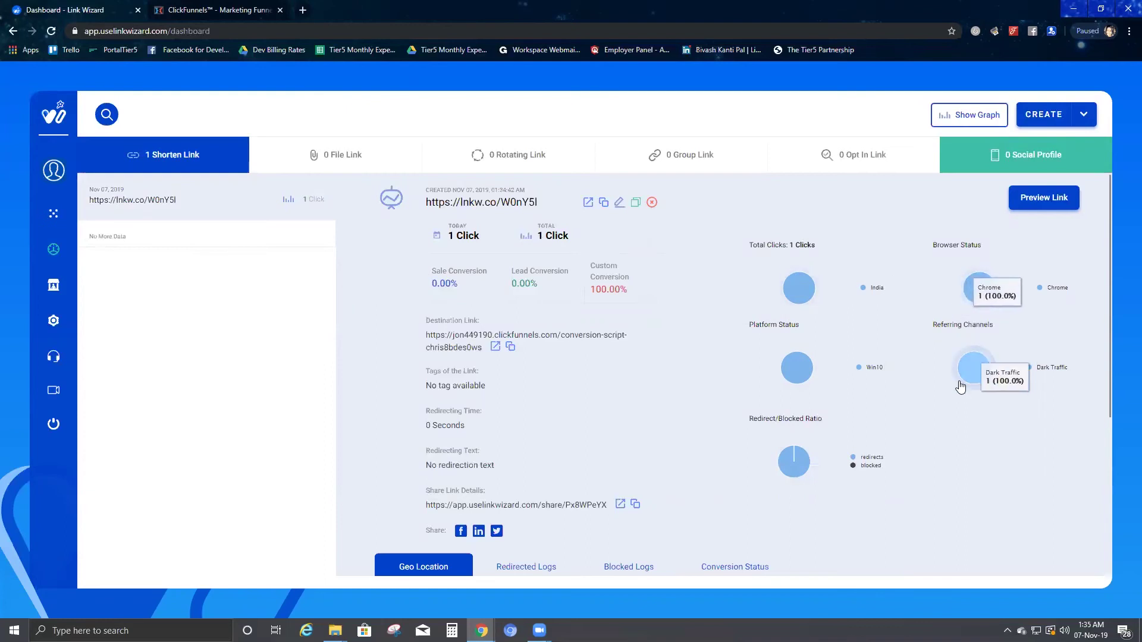
scroll(737, 297, "down", 4)
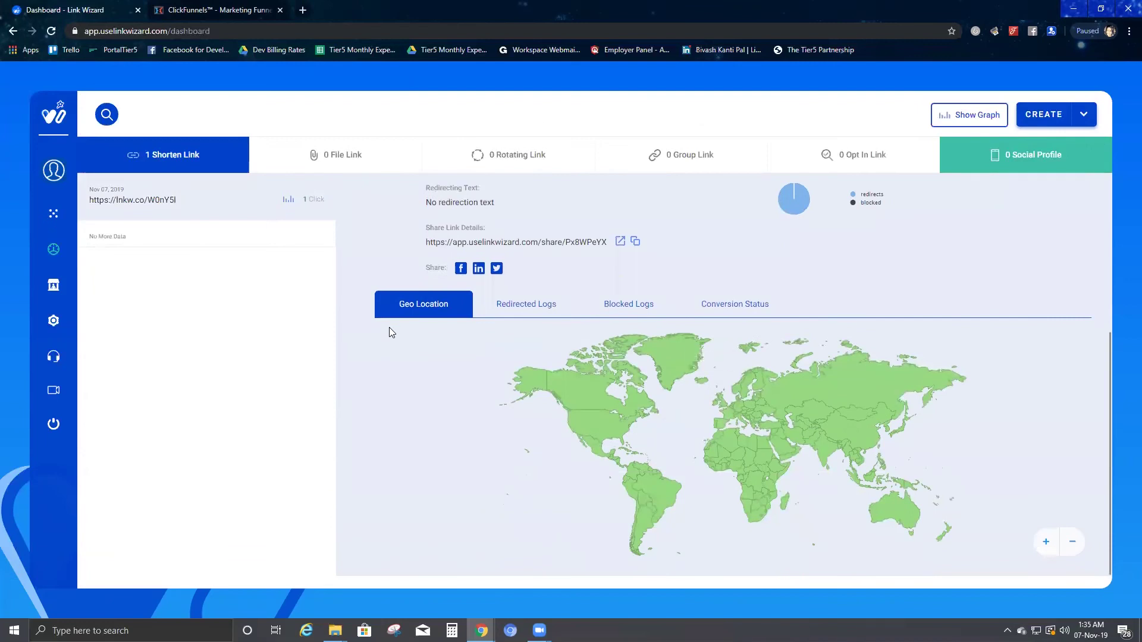
left_click(734, 307)
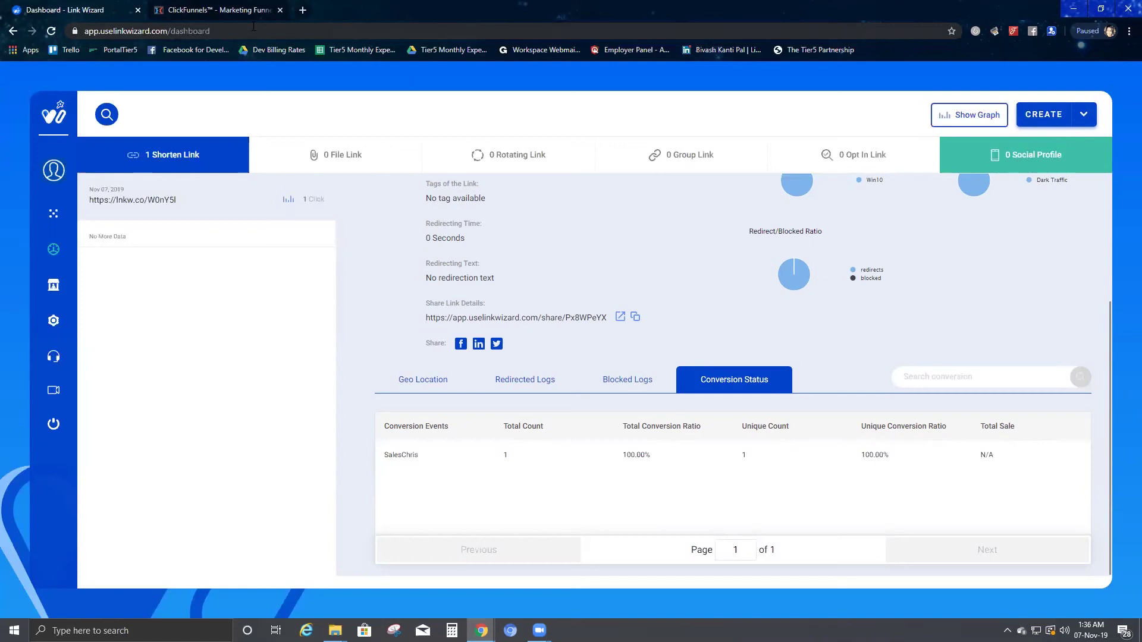
key("alt+Tab")
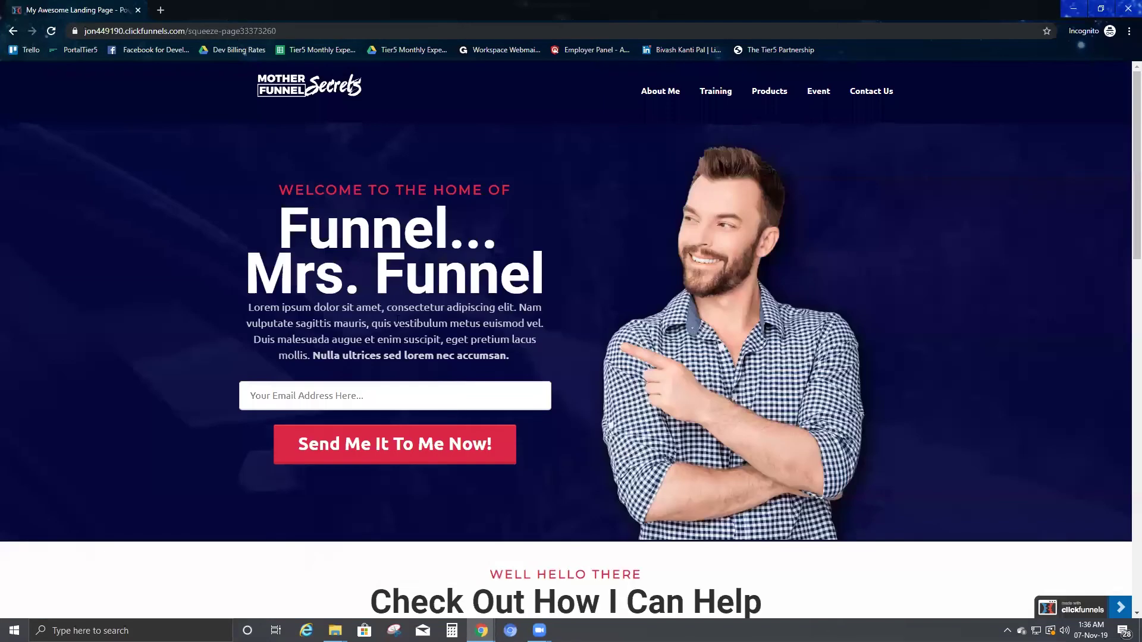
Step: Submit a saved email address on the squeeze page form, then reload the Link Wizard dashboard
left_click(403, 397)
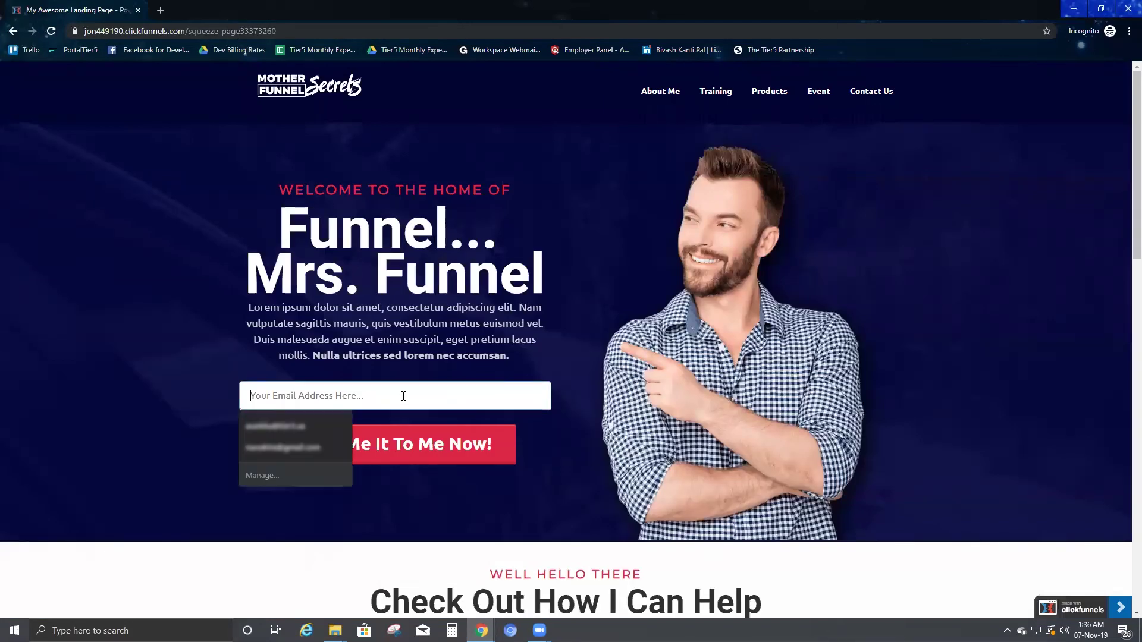
left_click(317, 435)
left_click(411, 448)
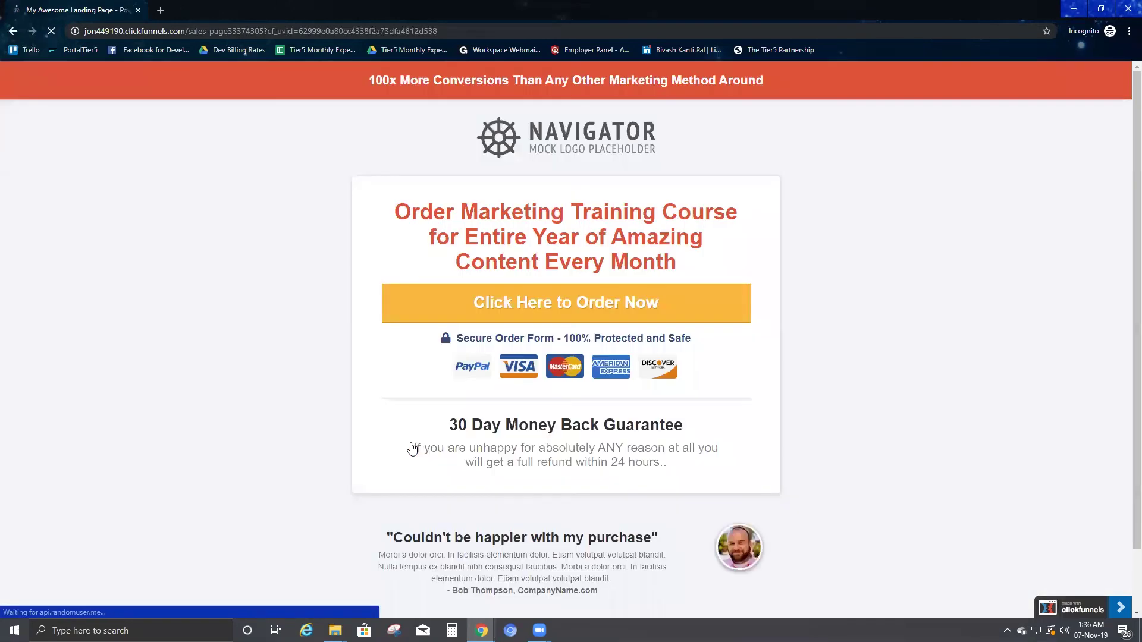
key("alt+Tab")
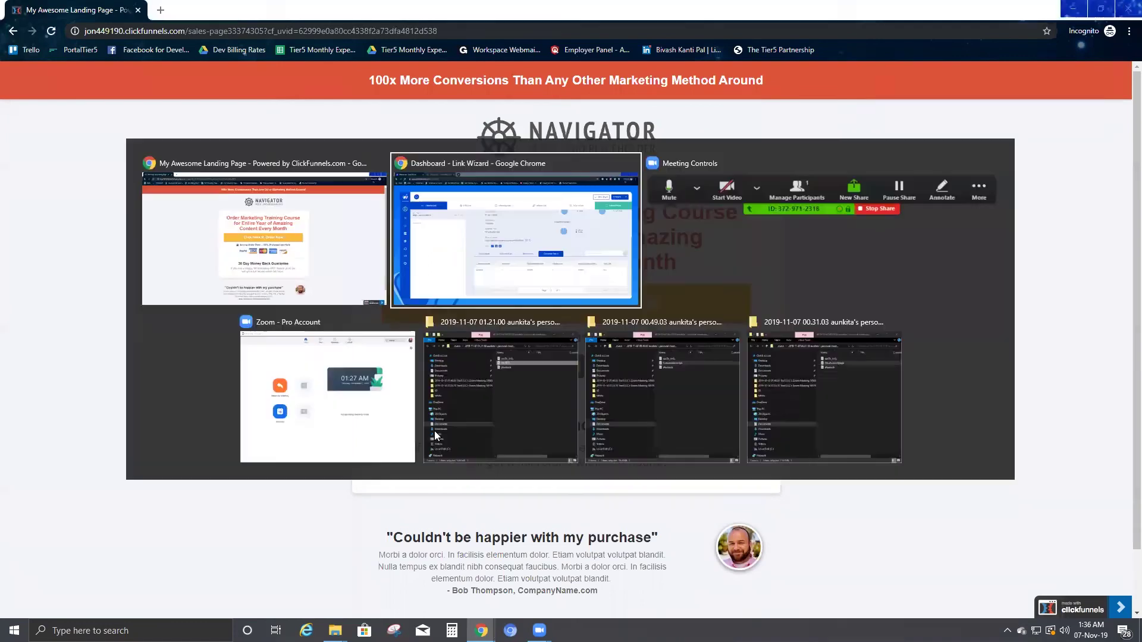
key("F5")
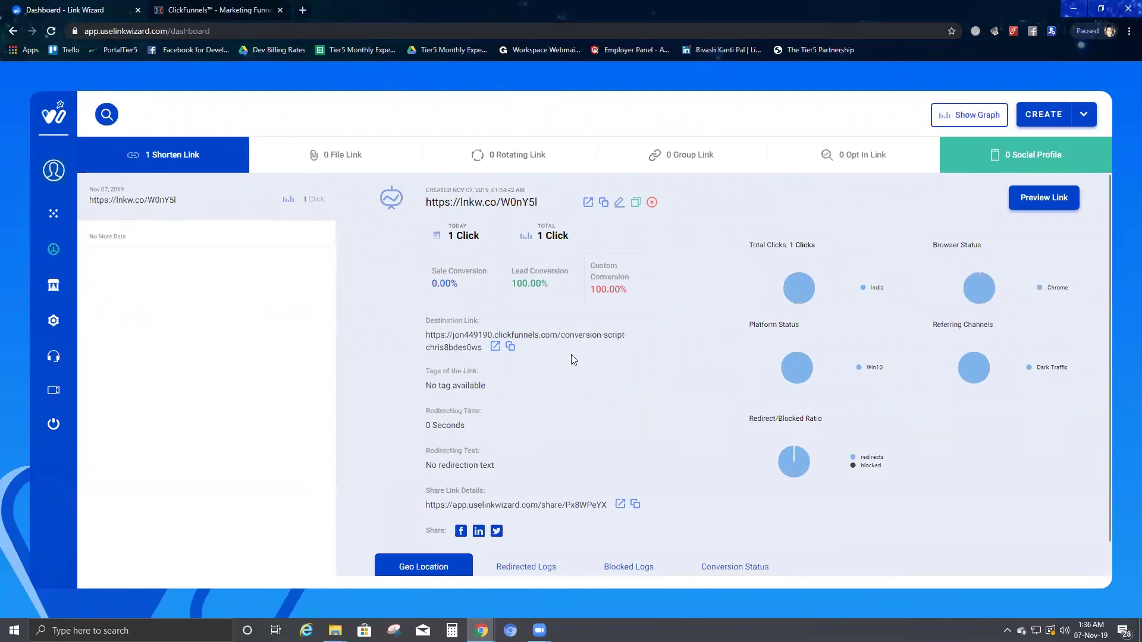
Step: Confirm Lead and SalesChris rows in Conversion Status, then go back to the Navigator sales page
scroll(677, 355, "down", 4)
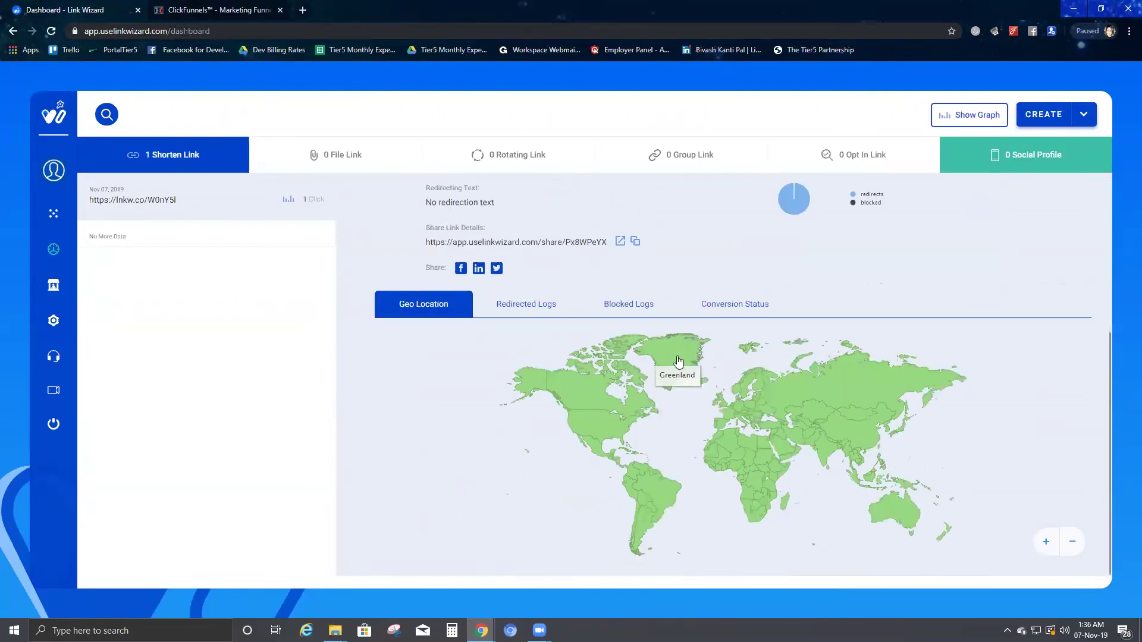
left_click(753, 307)
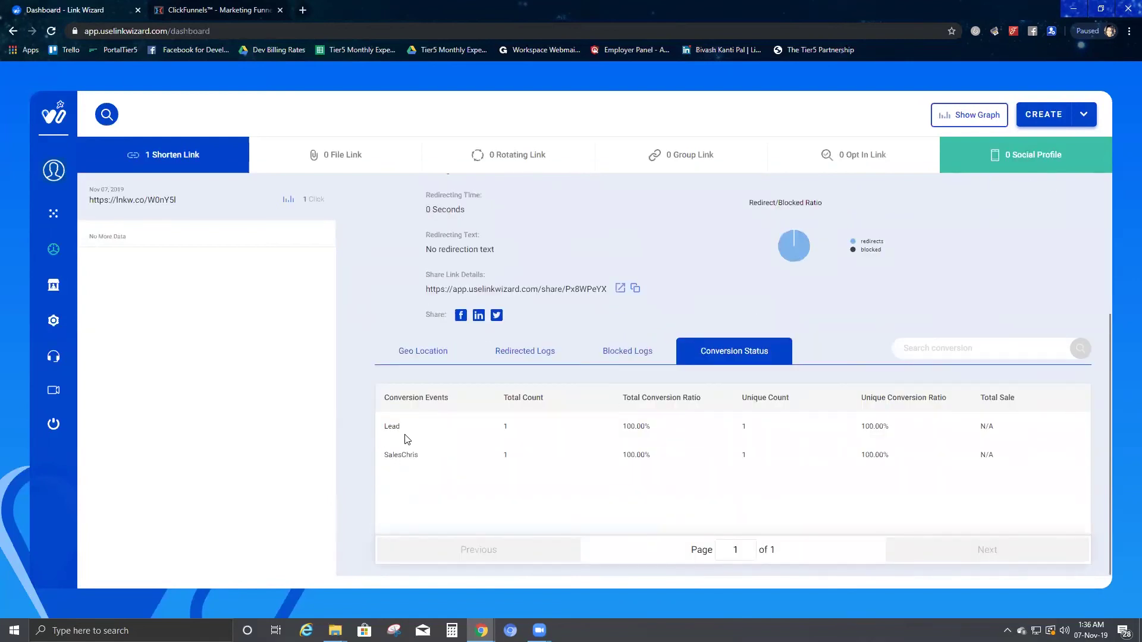
key("alt+Tab")
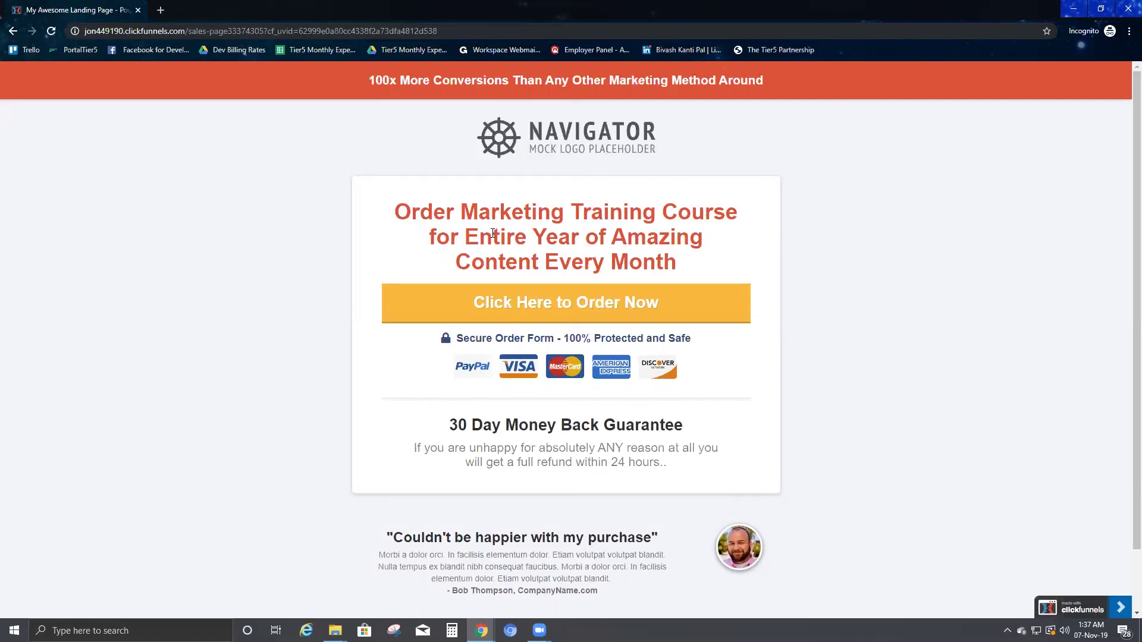
Step: Place the $1 order with the test card number, expiry and CVC
left_click(543, 307)
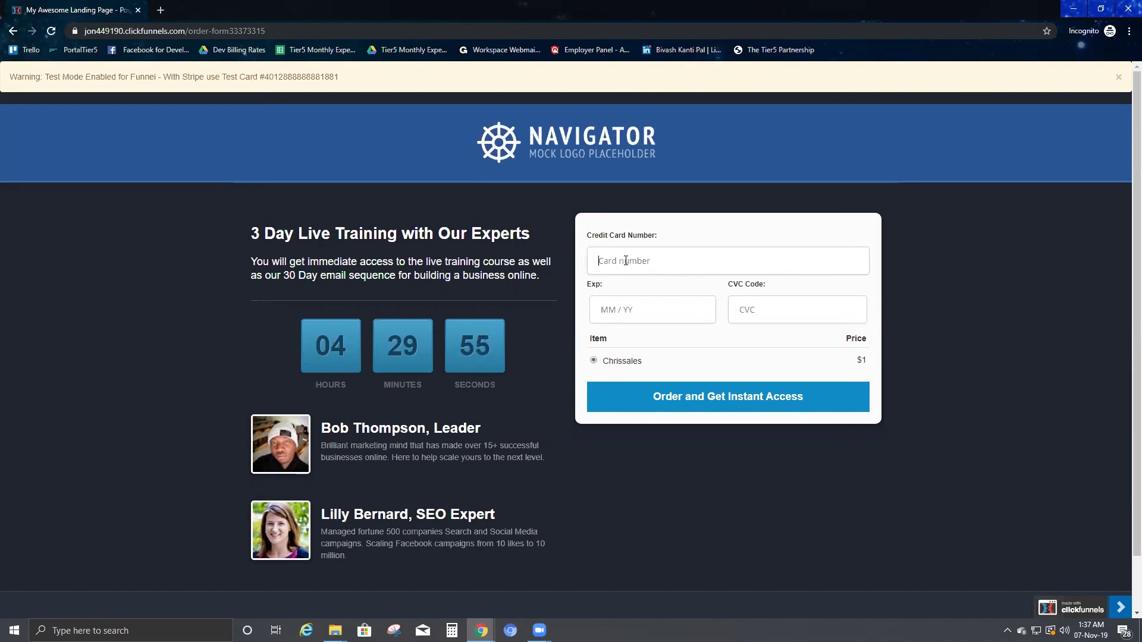
type("424242424")
type("2424242")
type("12221")
type("23")
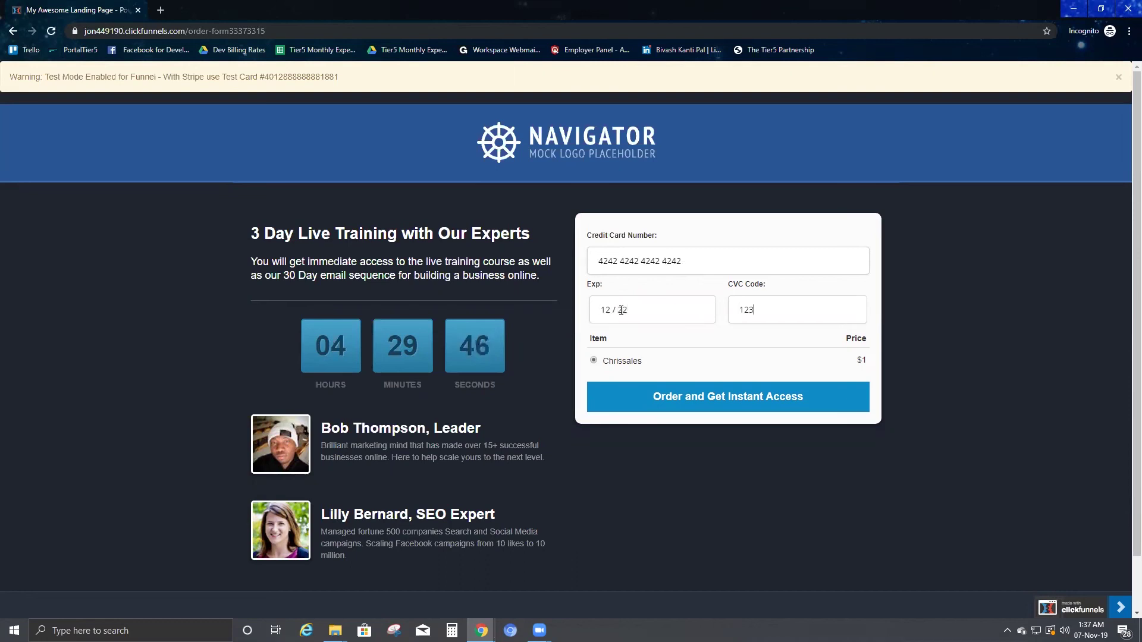
left_click(688, 405)
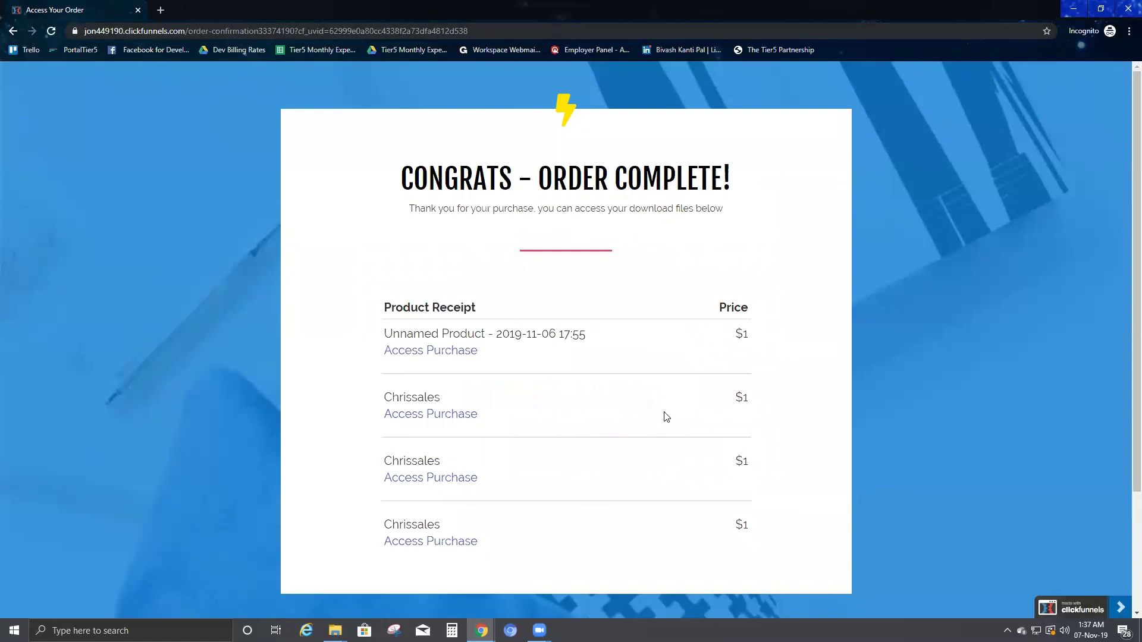
scroll(655, 406, "down", 3)
Step: Reload Link Wizard to see Confirmedsale, Lead, Sale (total 2) and SalesChris in Conversion Status
scroll(667, 357, "up", 3)
key("alt+Tab")
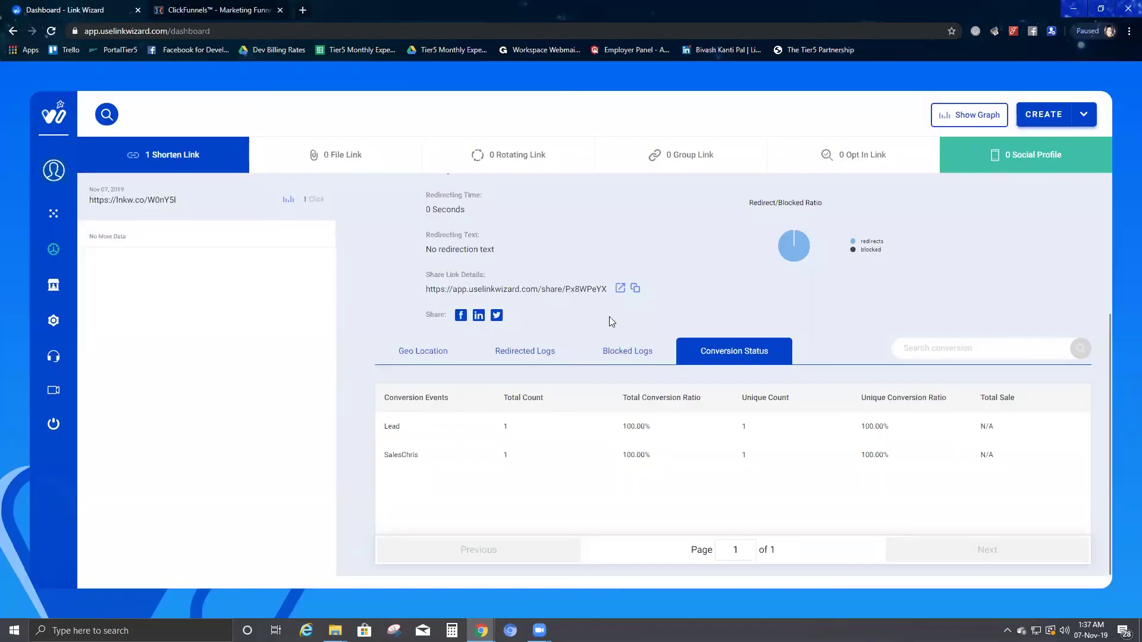
key("F5")
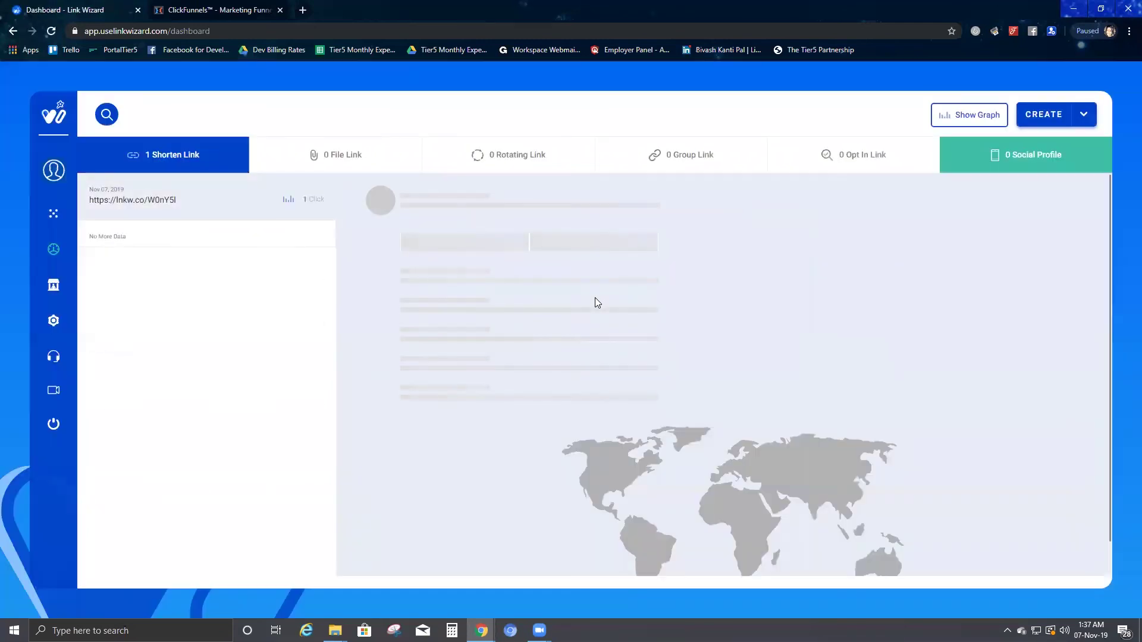
scroll(489, 280, "down", 4)
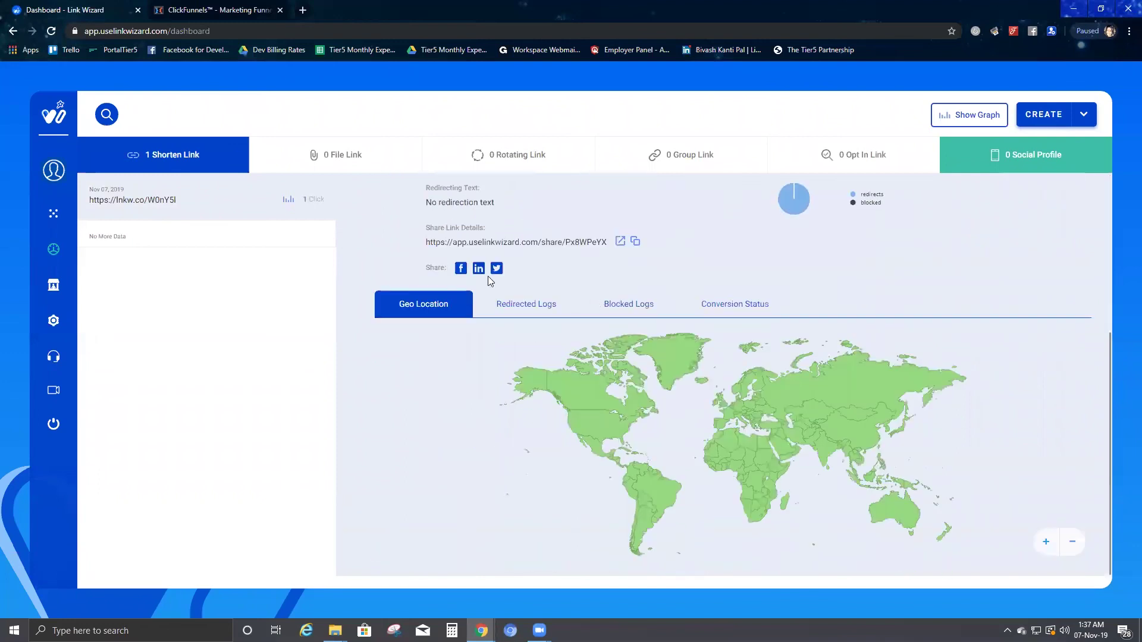
left_click(735, 304)
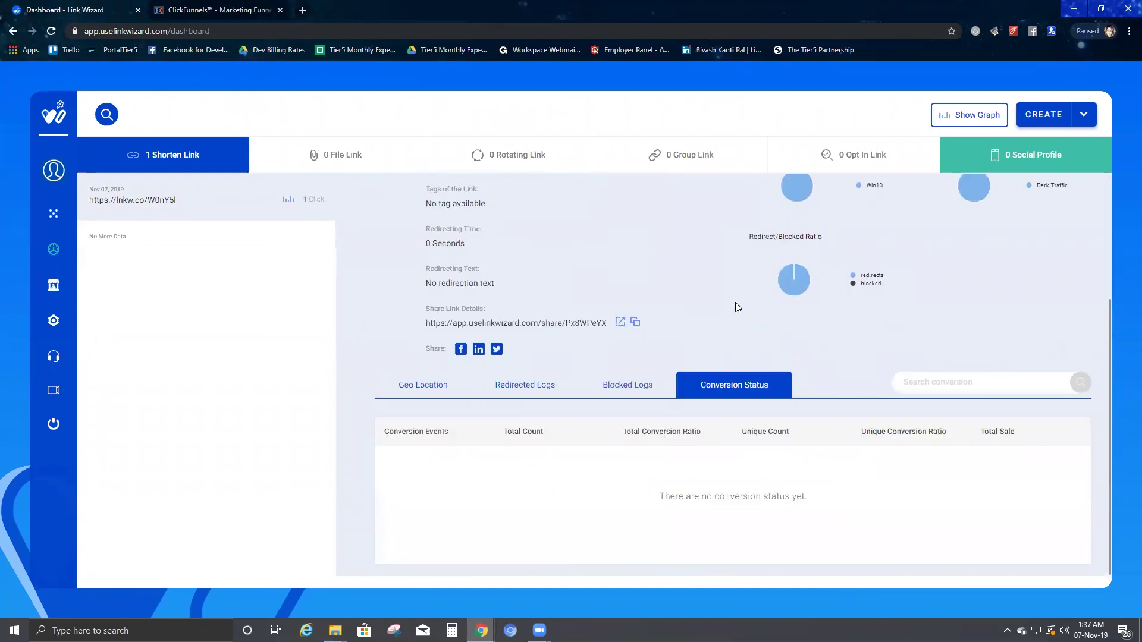
scroll(684, 294, "down", 1)
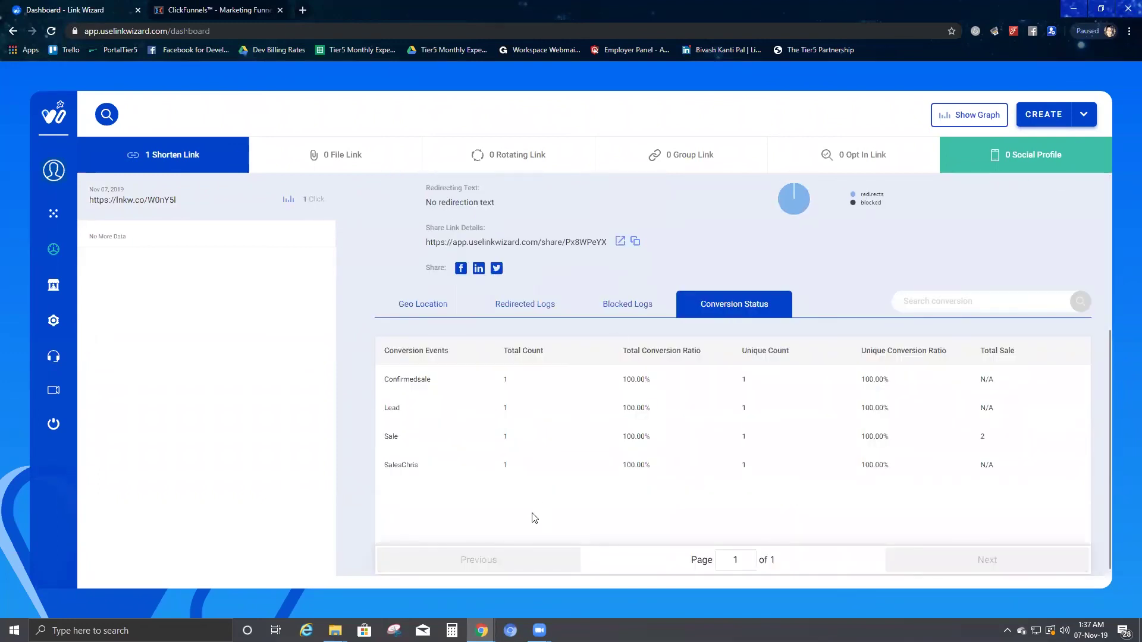
double_click(982, 438)
left_click(982, 438)
double_click(983, 437)
scroll(813, 462, "down", 1)
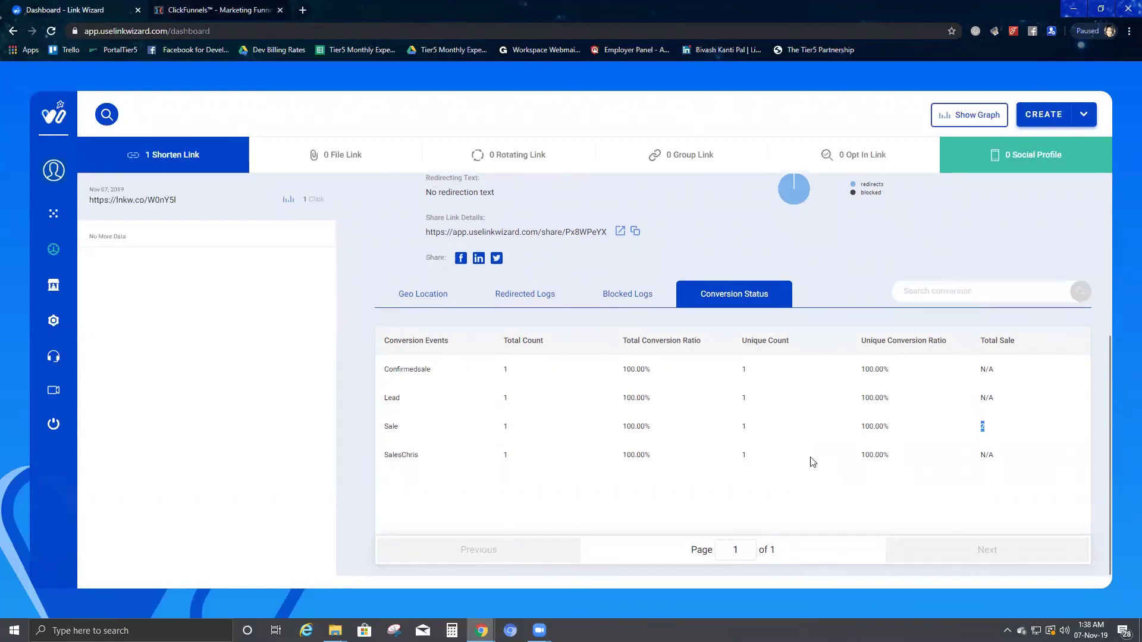